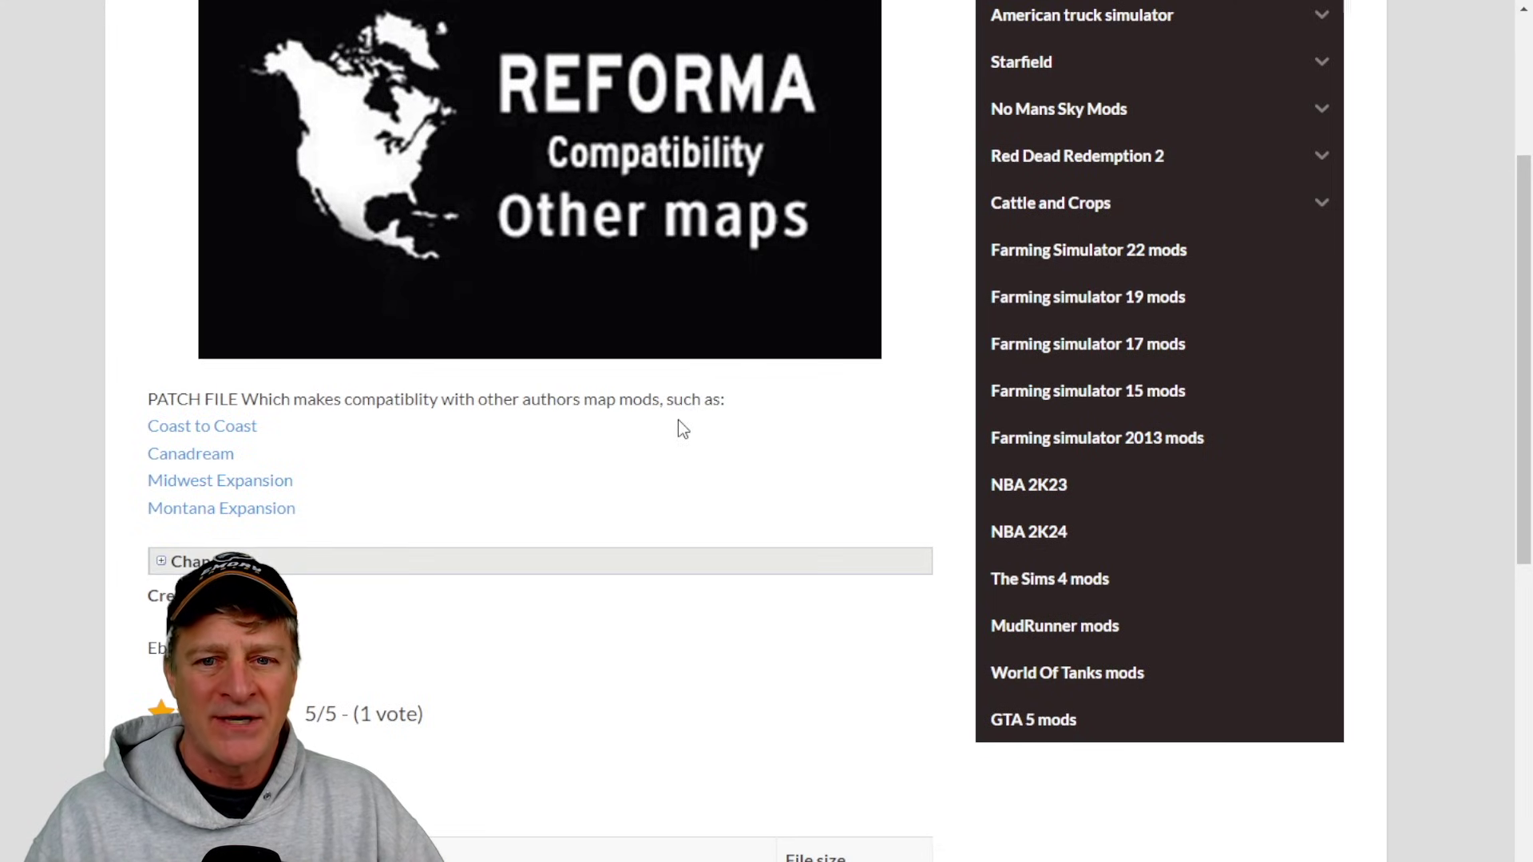
# Review the Reforma Other Maps compatibility patch page and download the Reforma_OtherMaps_Patch_v21_149 file.
pyautogui.scroll(-3, 675, 431)
pyautogui.scroll(3, 633, 424)
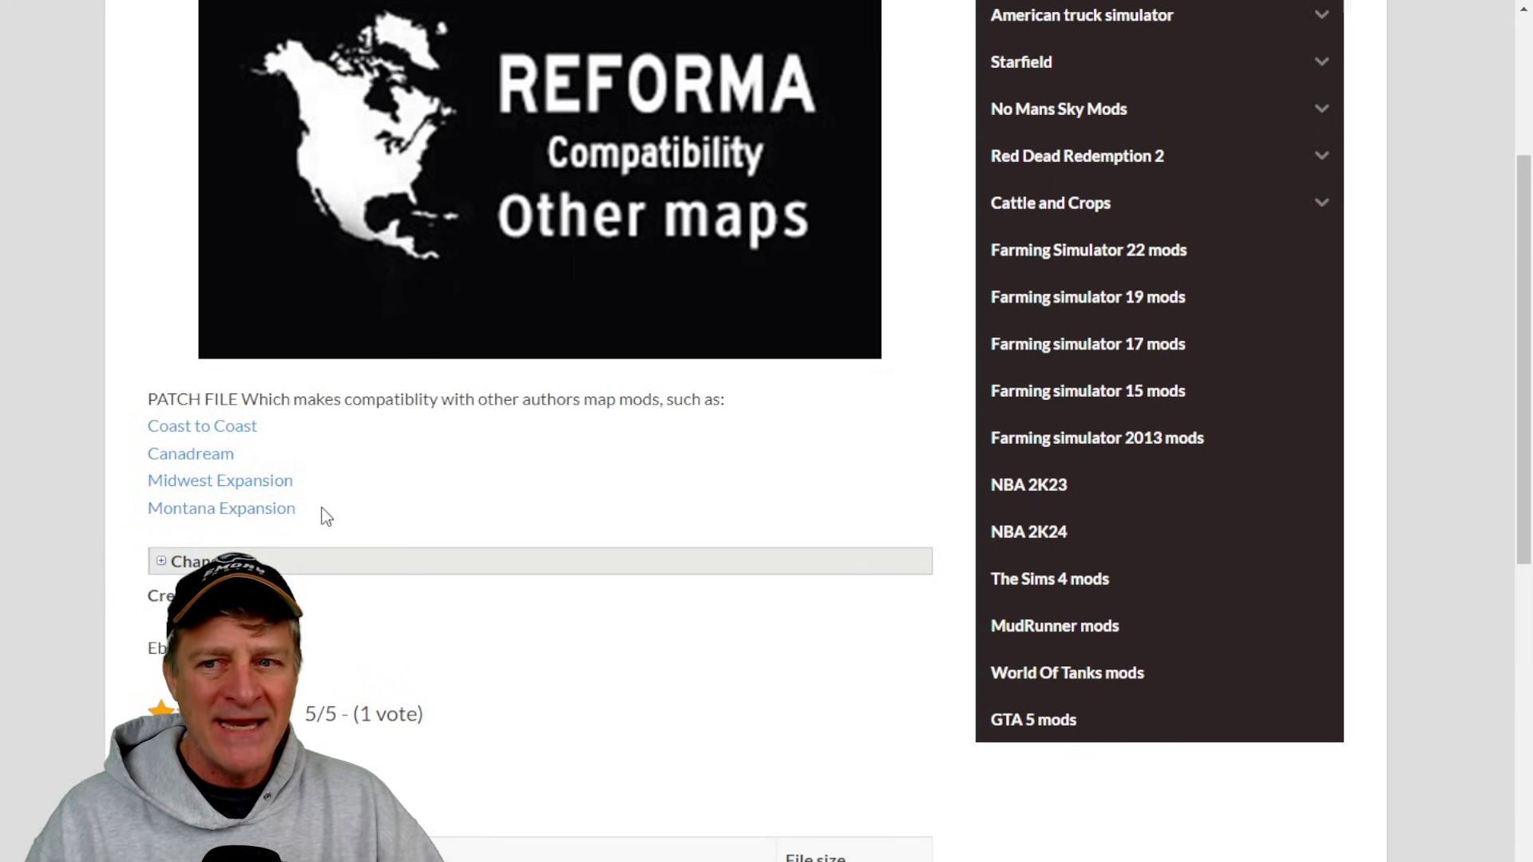
pyautogui.scroll(-1, 838, 431)
pyautogui.scroll(-3, 725, 854)
pyautogui.scroll(5, 668, 742)
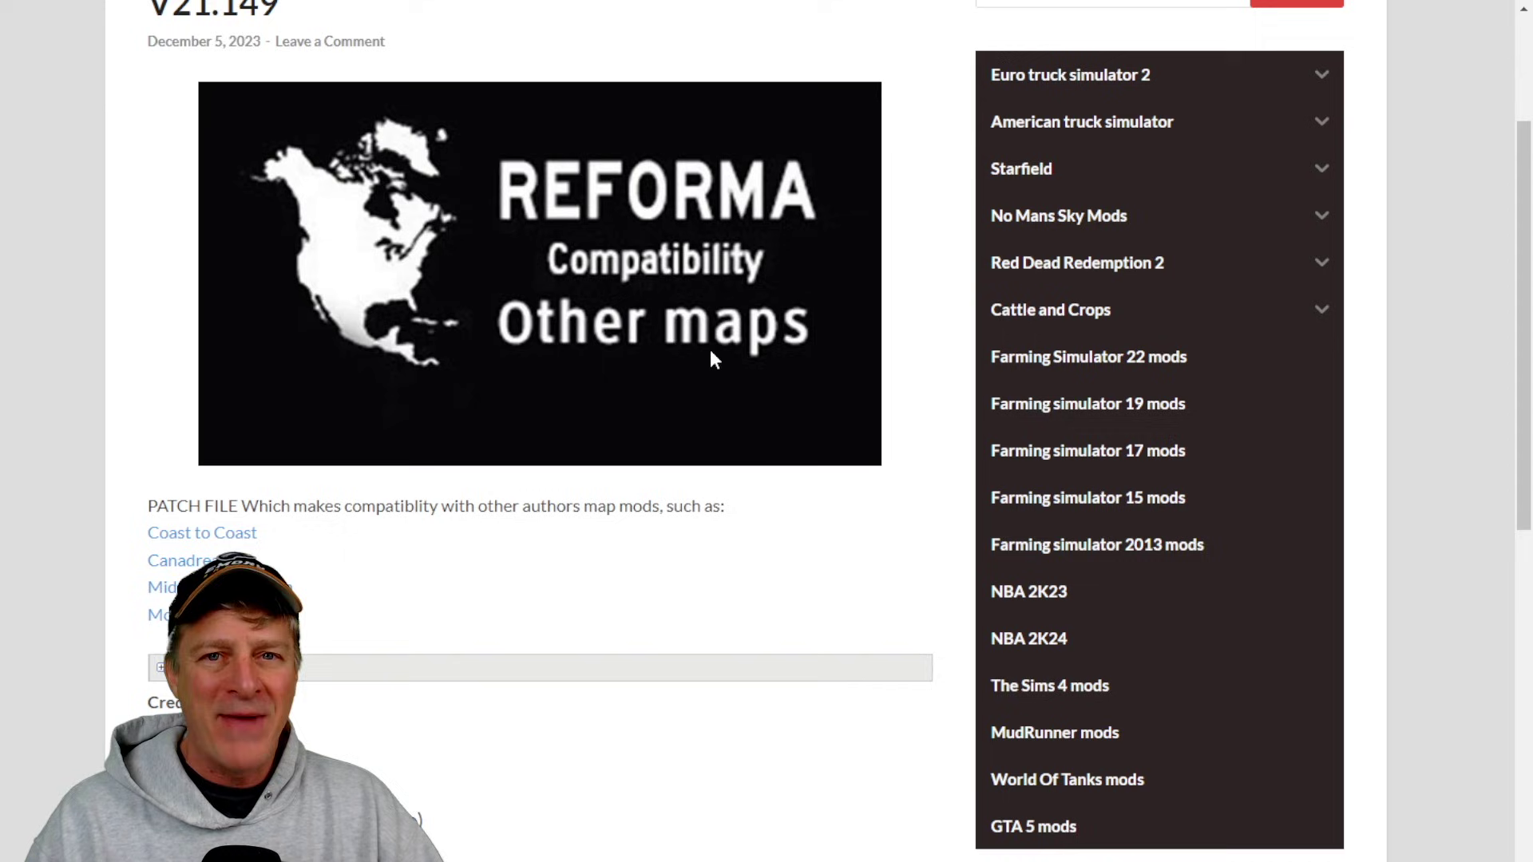
pyautogui.scroll(-6, 698, 517)
pyautogui.scroll(-8, 700, 517)
pyautogui.scroll(8, 697, 520)
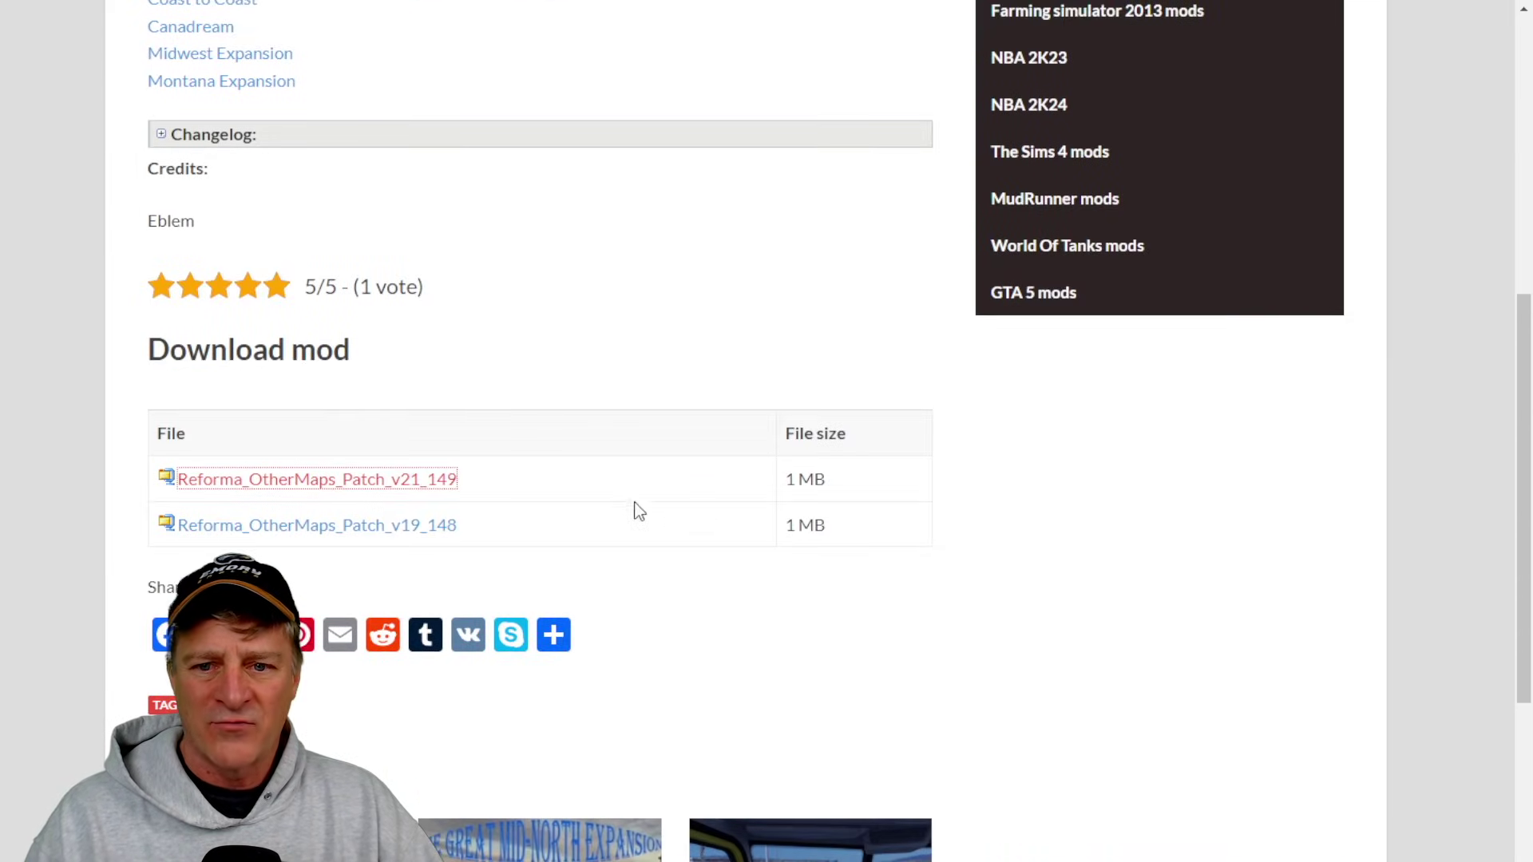
pyautogui.click(452, 484)
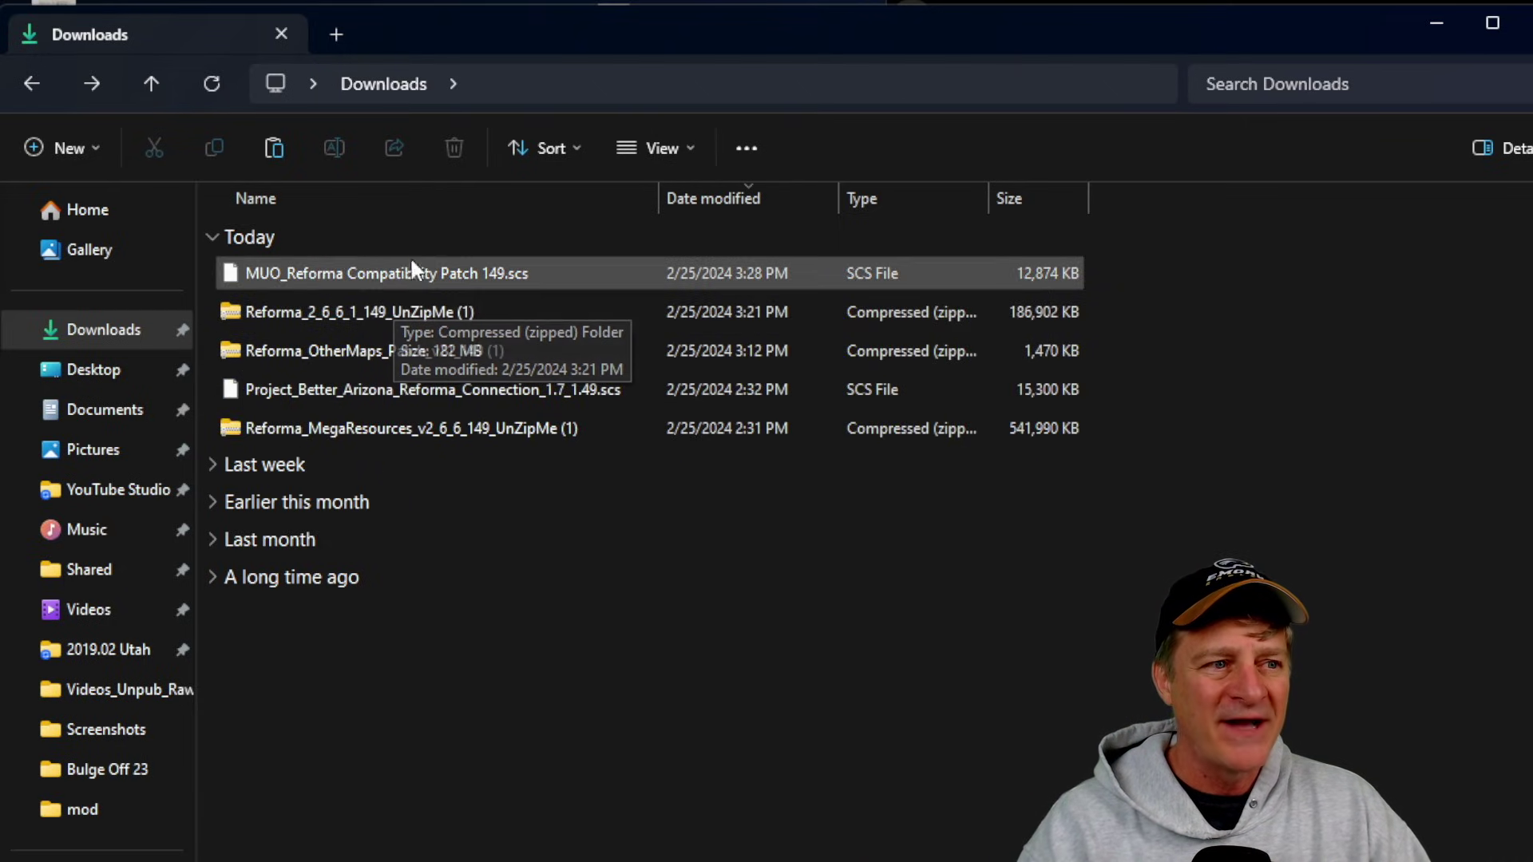
pyautogui.click(413, 313)
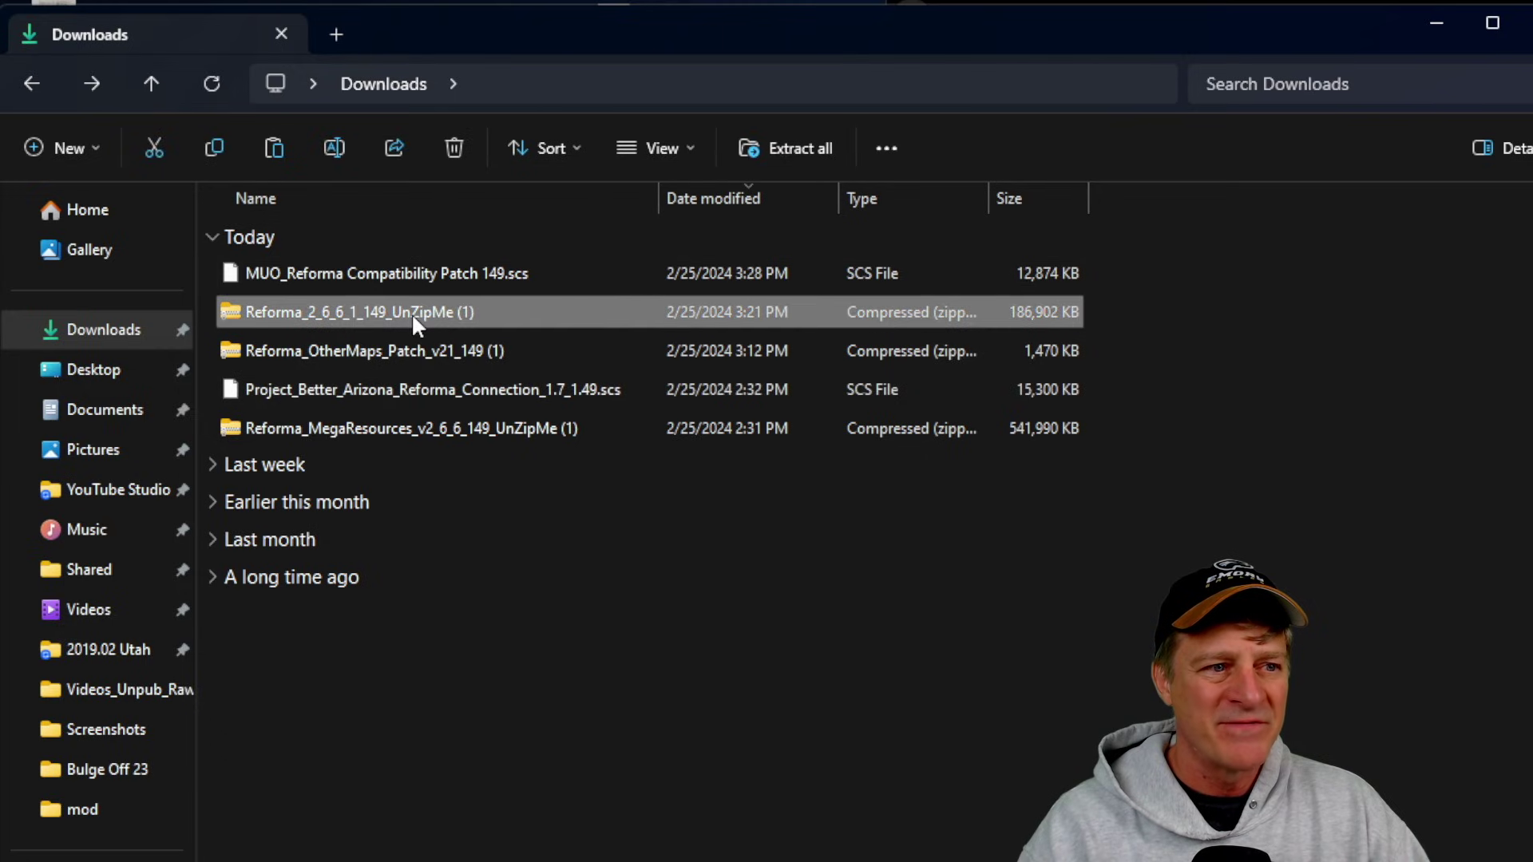
pyautogui.click(345, 433)
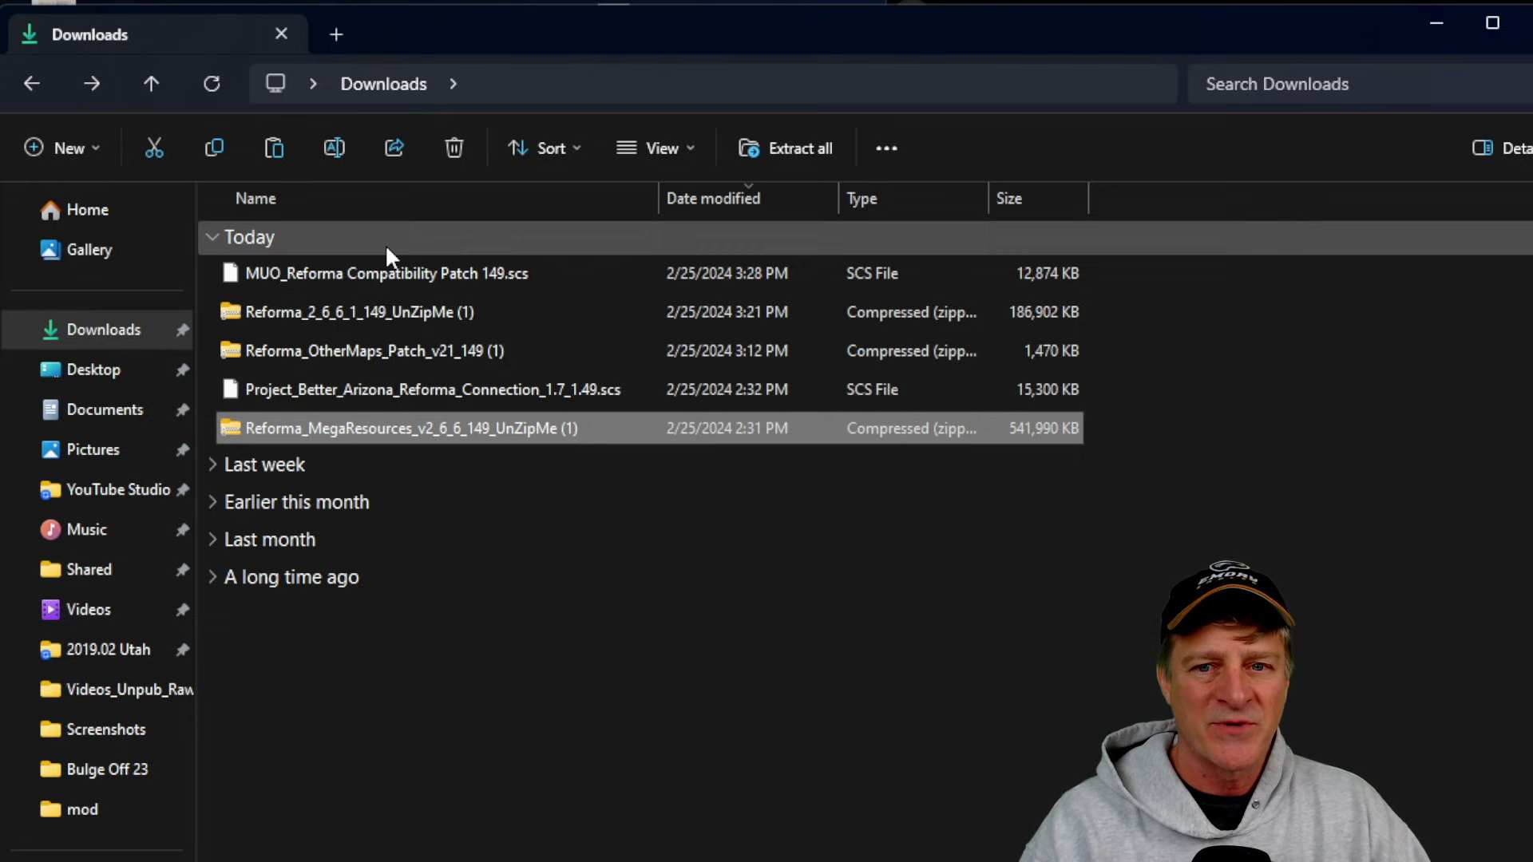
pyautogui.click(386, 305)
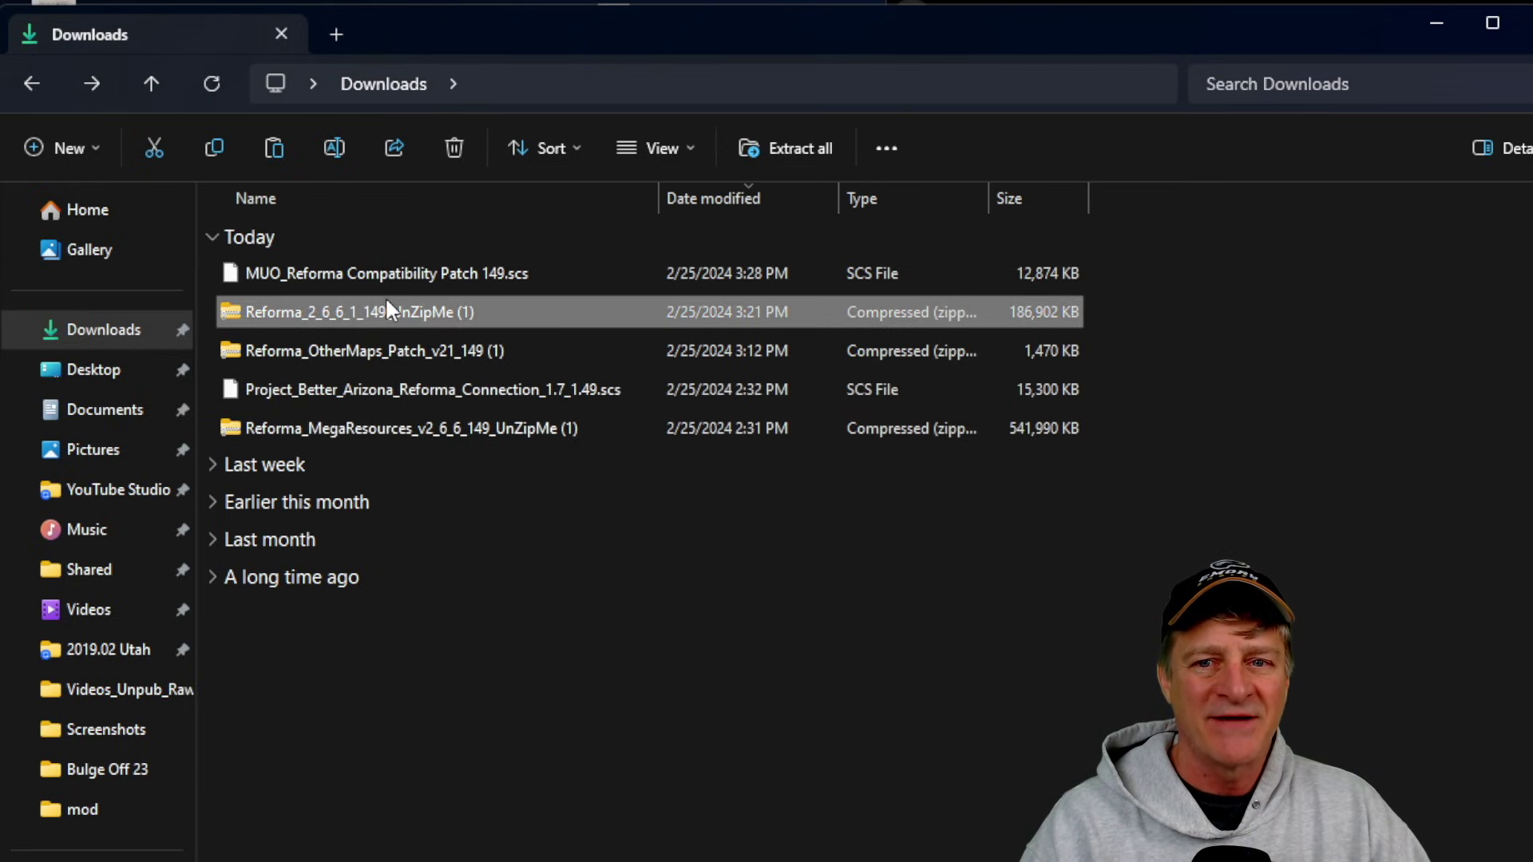
pyautogui.click(382, 424)
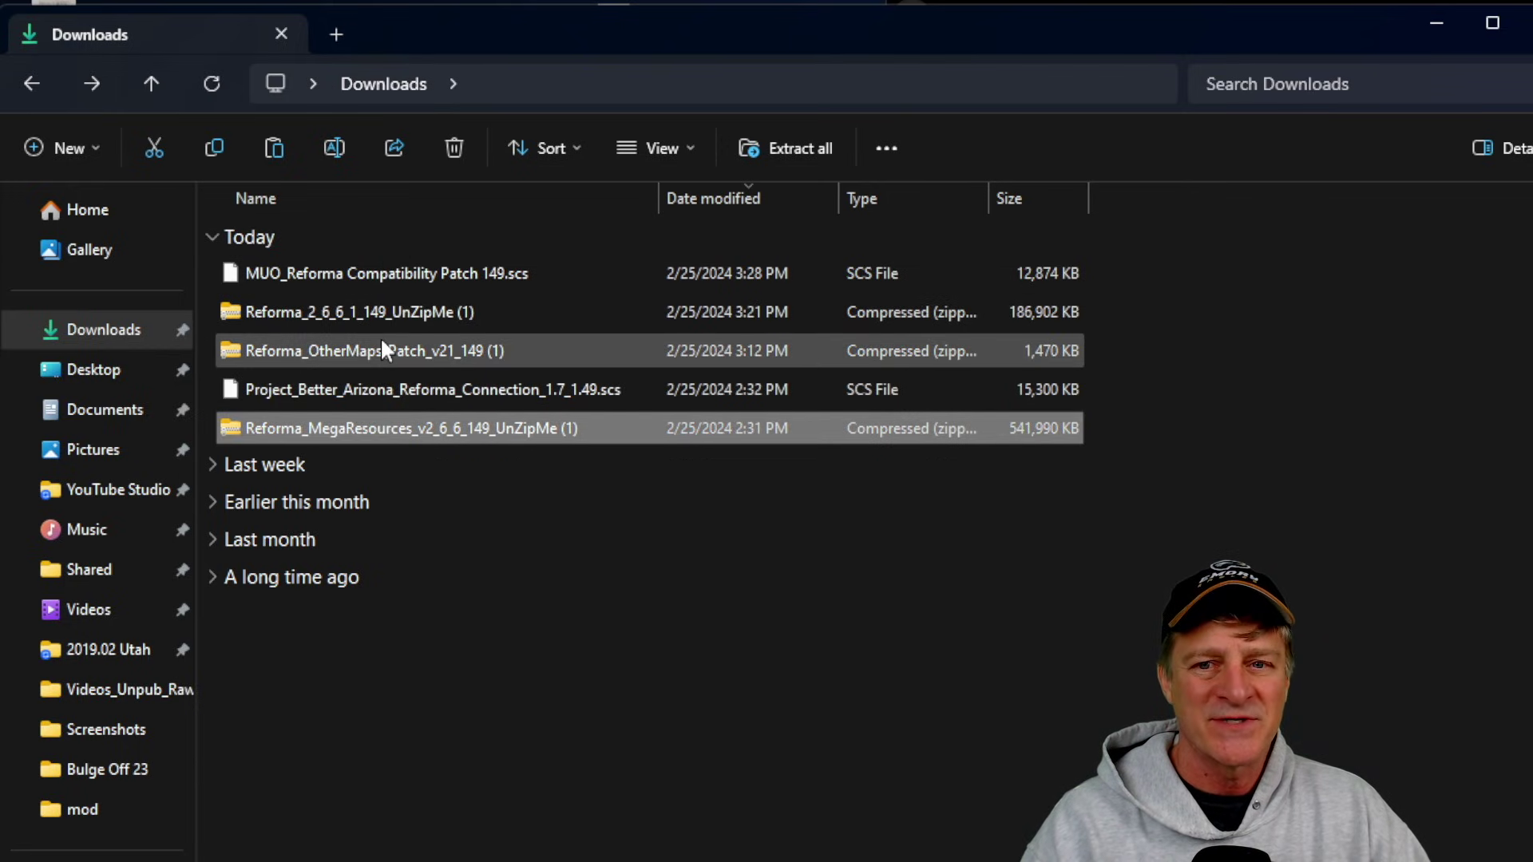
pyautogui.click(381, 323)
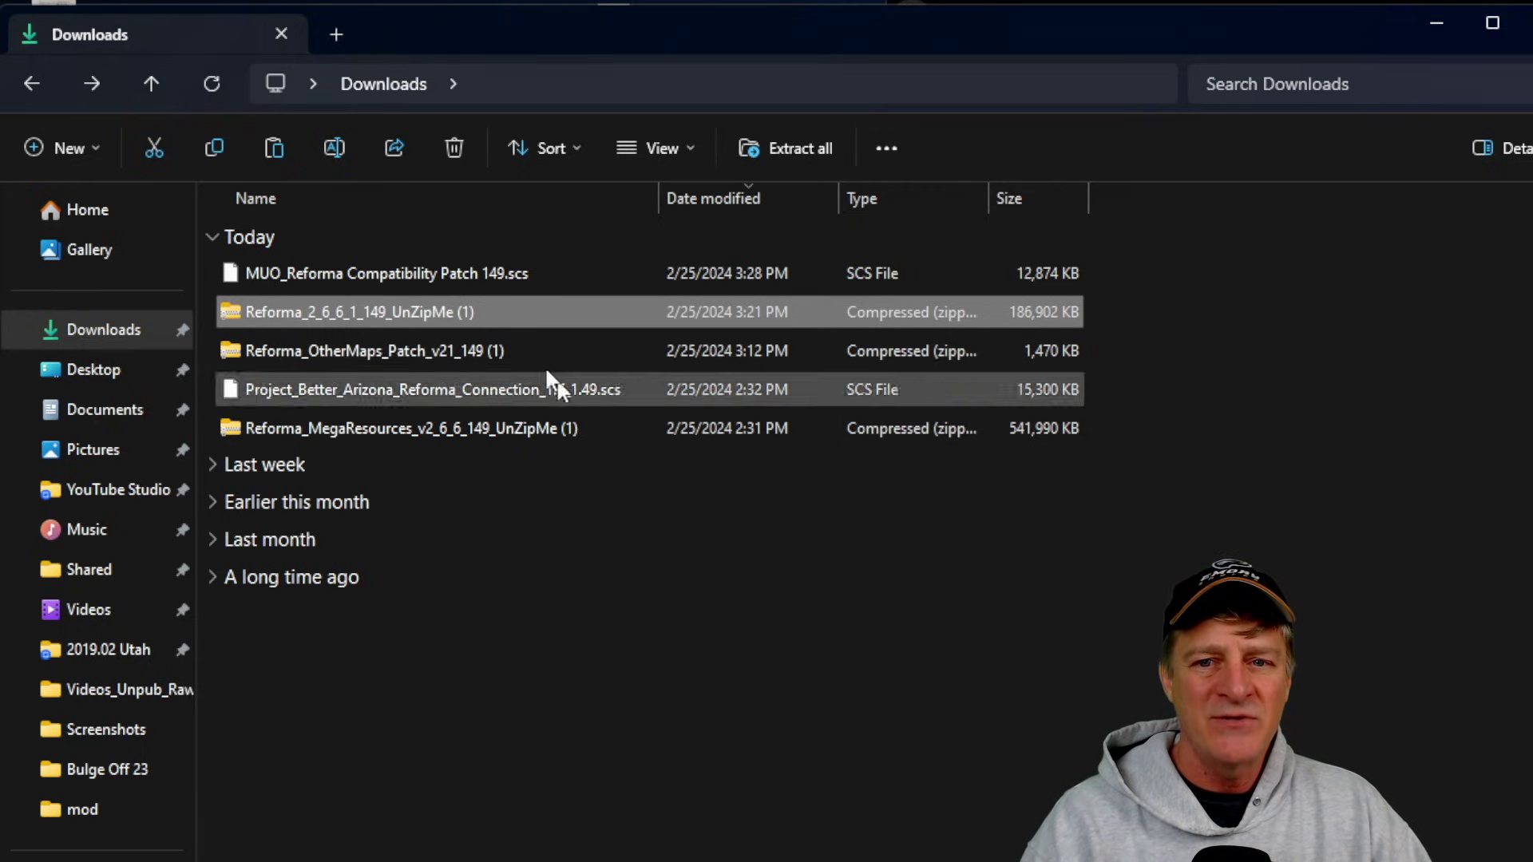
# Extract the Reforma_2_6_6_1_149_UnZipMe (1) archive into its own folder in Downloads and close the extracted folder's window.
pyautogui.rightClick(332, 320)
pyautogui.click(312, 310)
pyautogui.rightClick(314, 314)
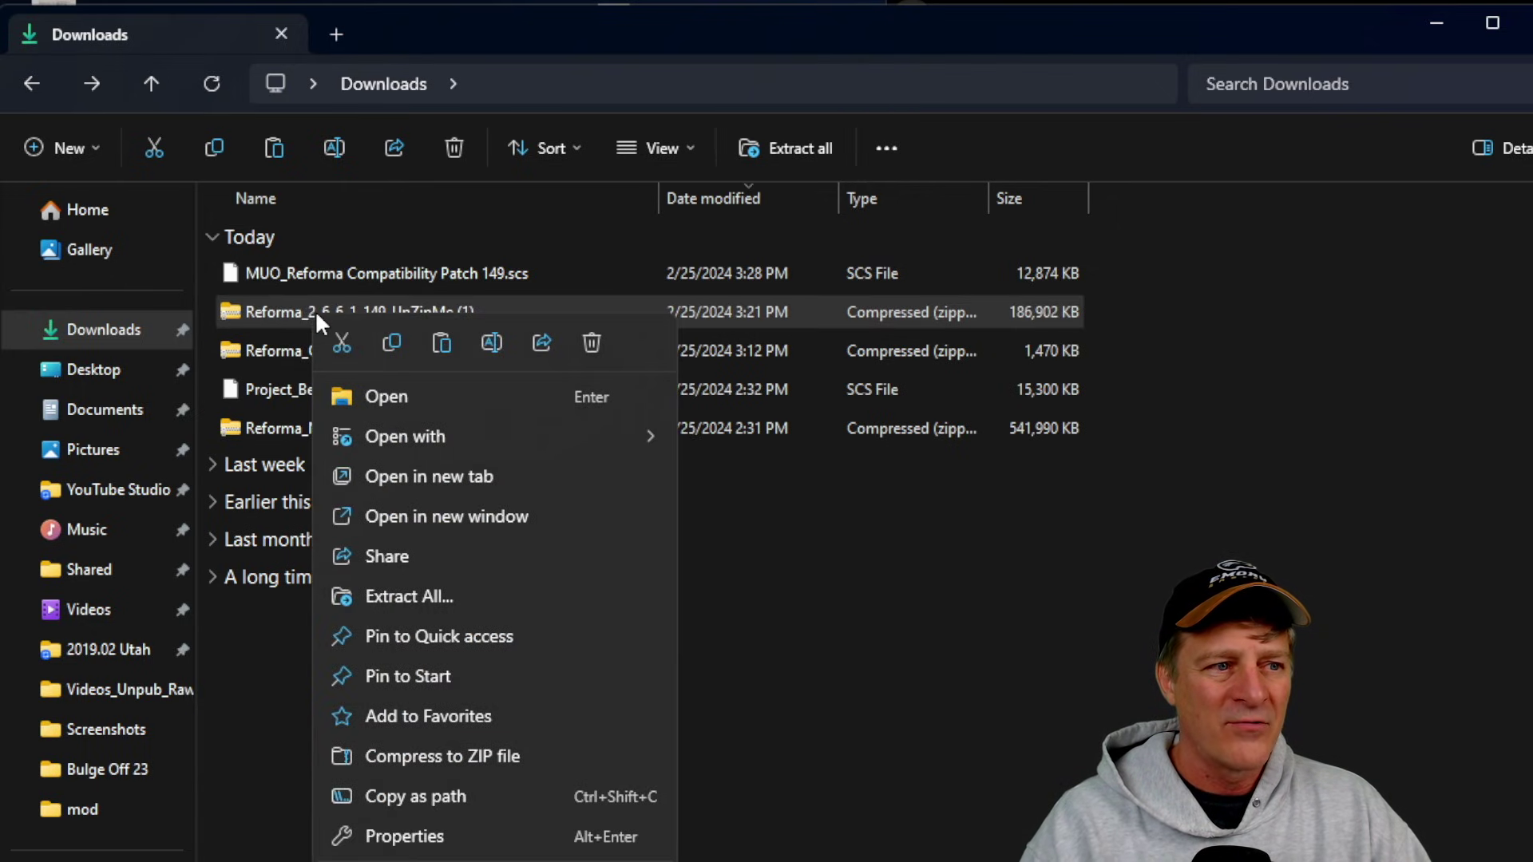
pyautogui.click(437, 597)
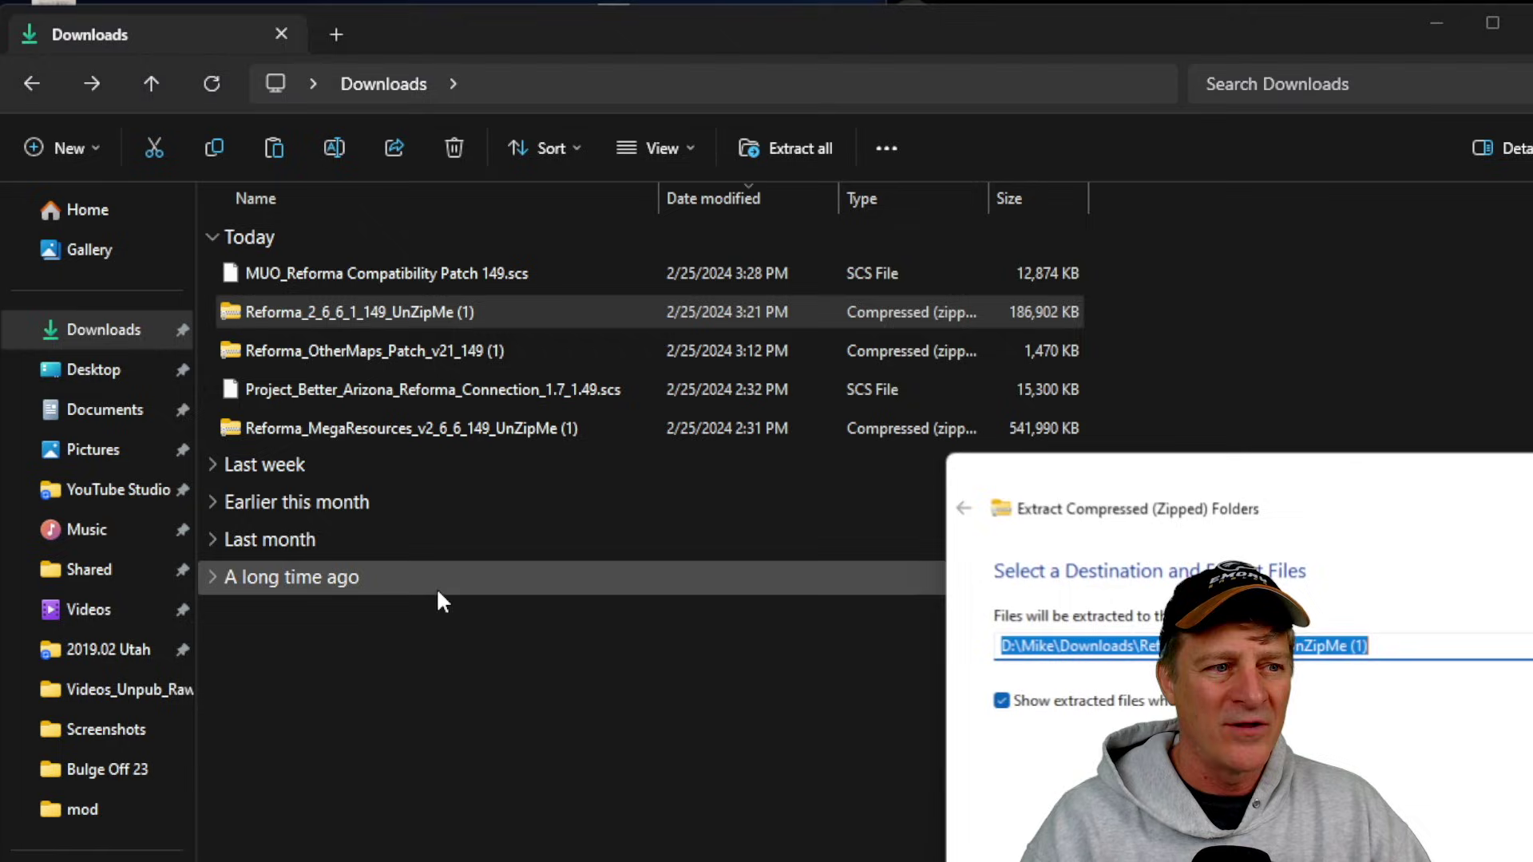
pyautogui.moveTo(1296, 481); pyautogui.dragTo(615, 271)
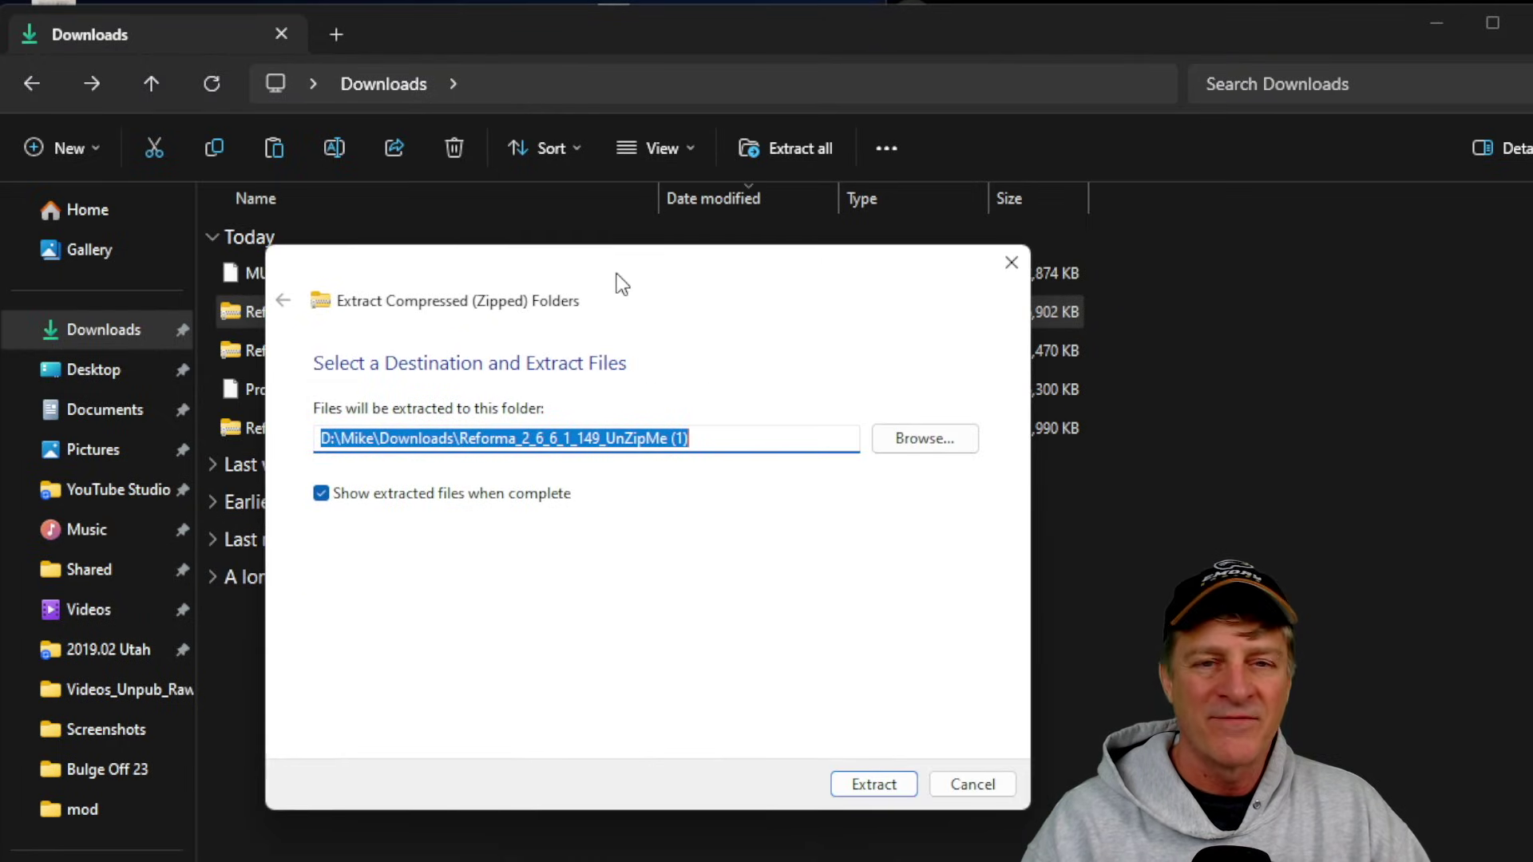
pyautogui.click(878, 784)
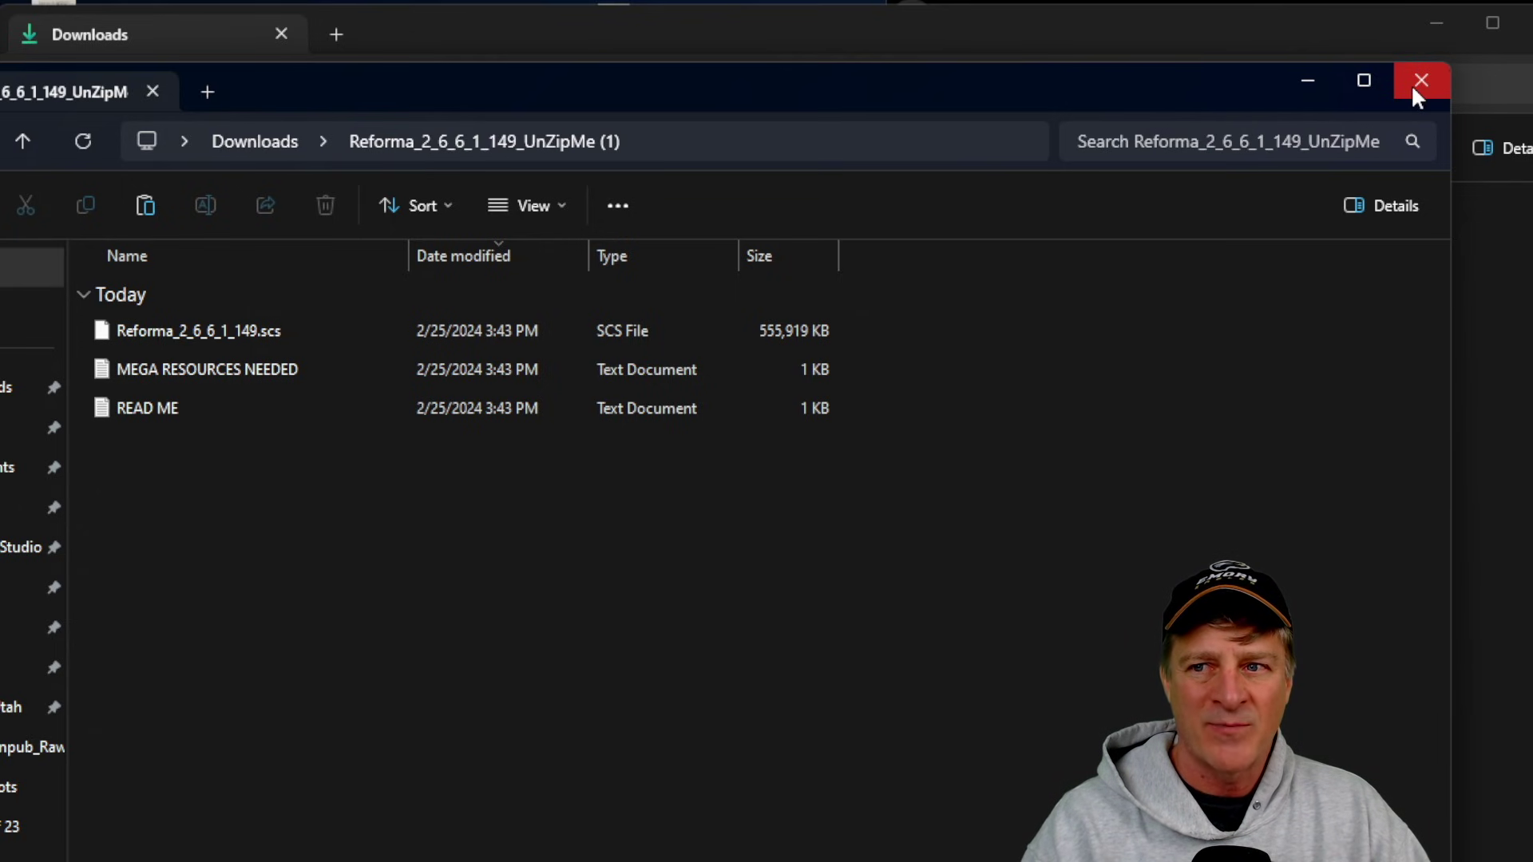
pyautogui.click(1411, 83)
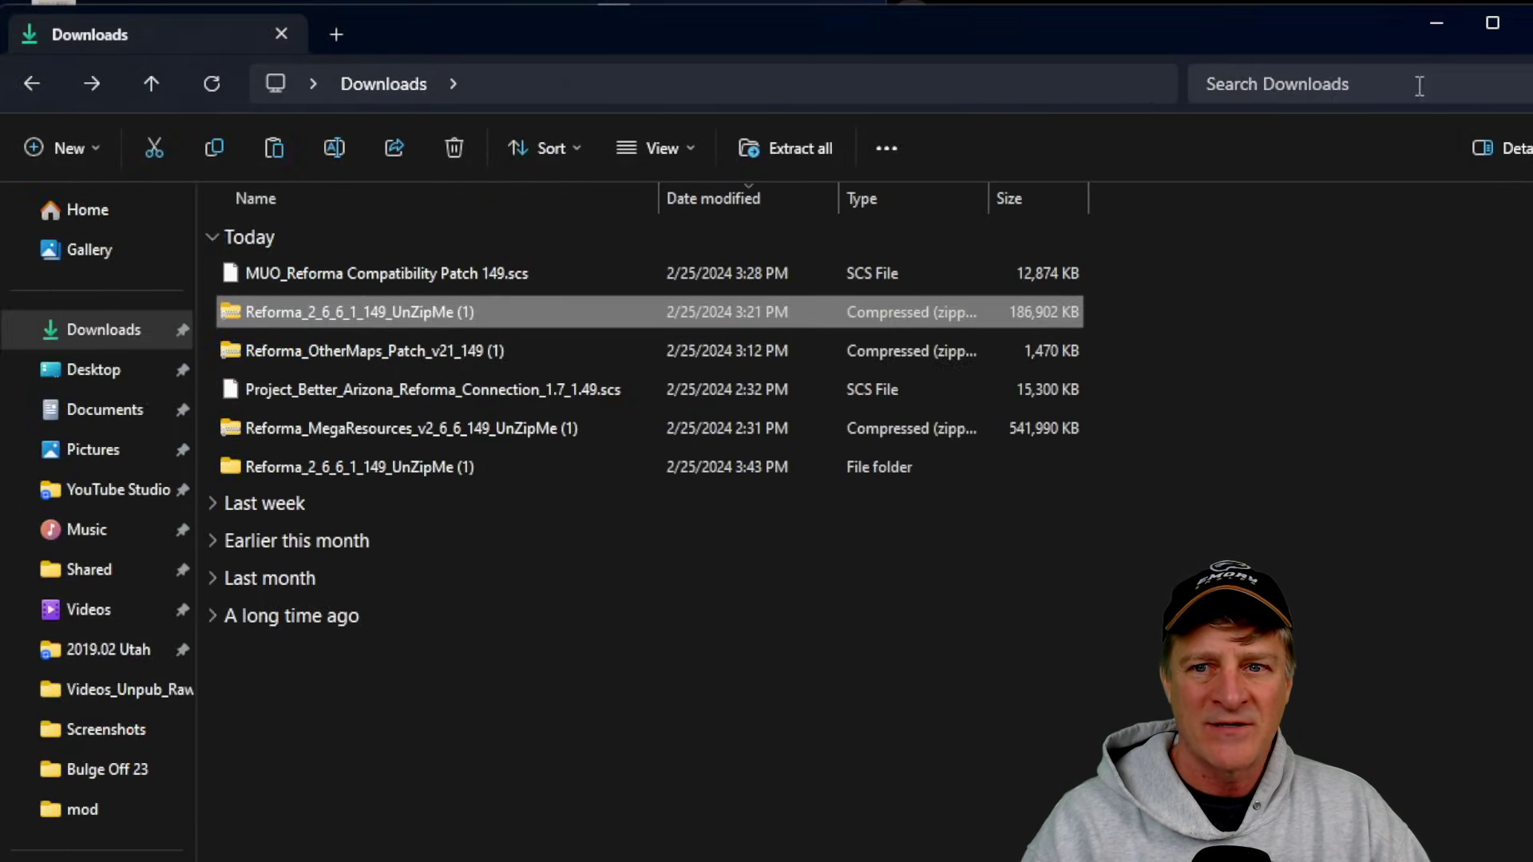
# Extract the Reforma_MegaResources_v2_6_6_149_UnZipMe (1) archive to its default Downloads folder and close the window showing the extracted files.
pyautogui.click(374, 467)
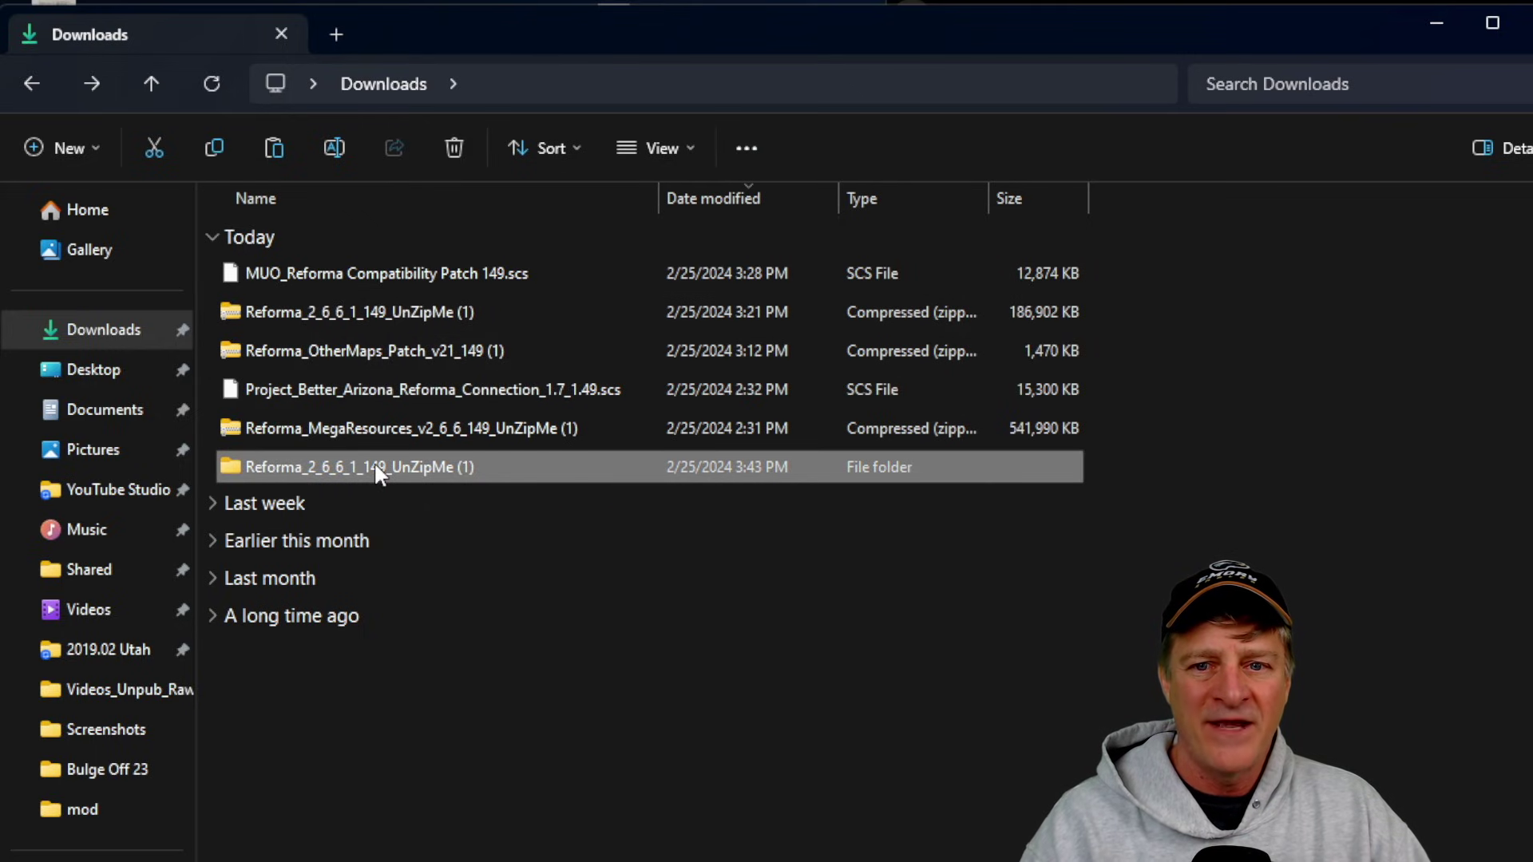
pyautogui.click(363, 420)
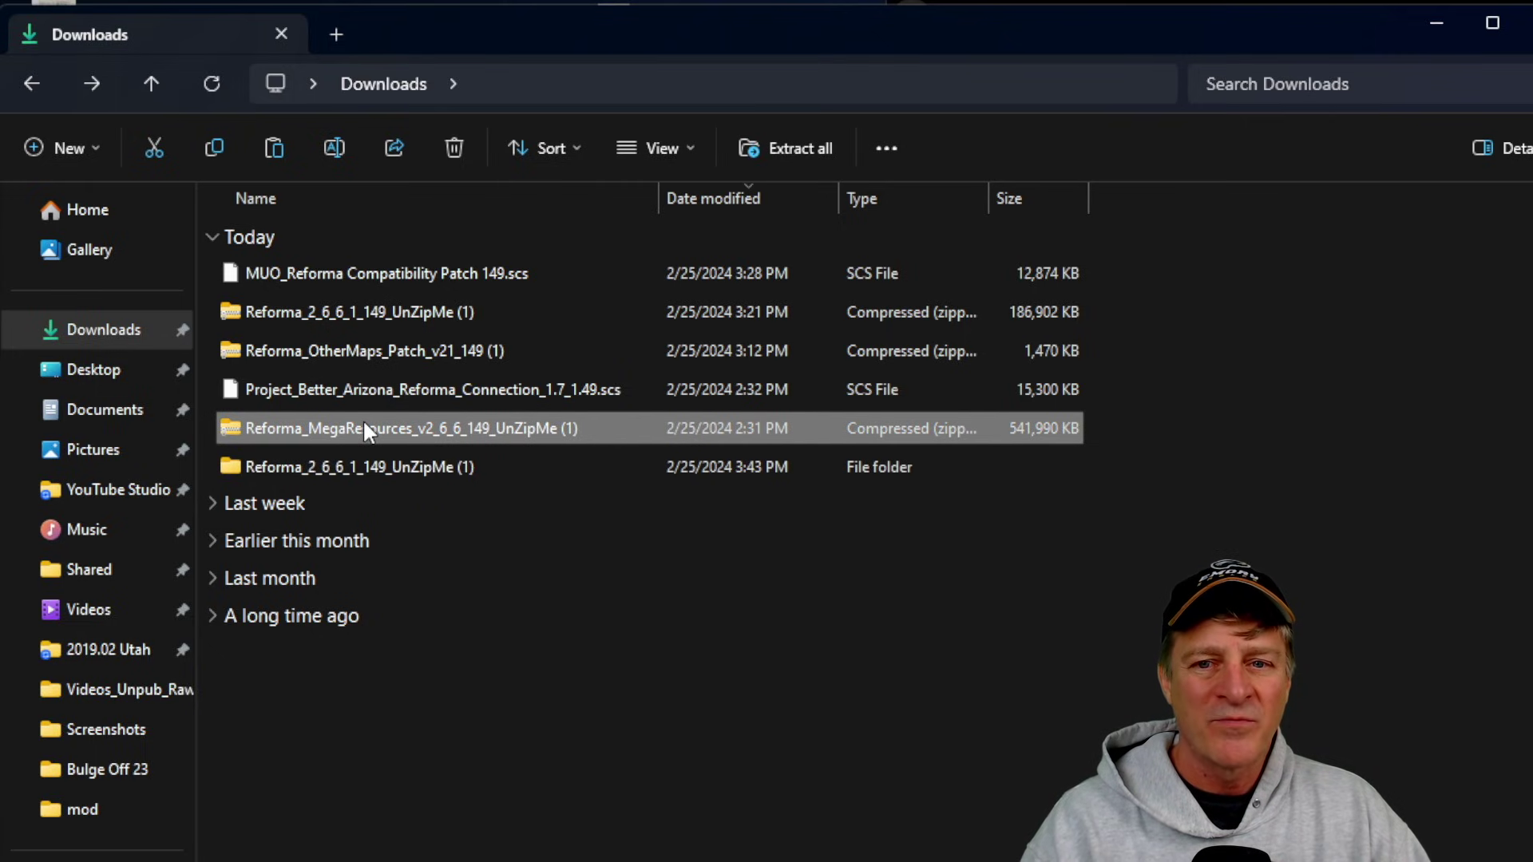
pyautogui.rightClick(362, 419)
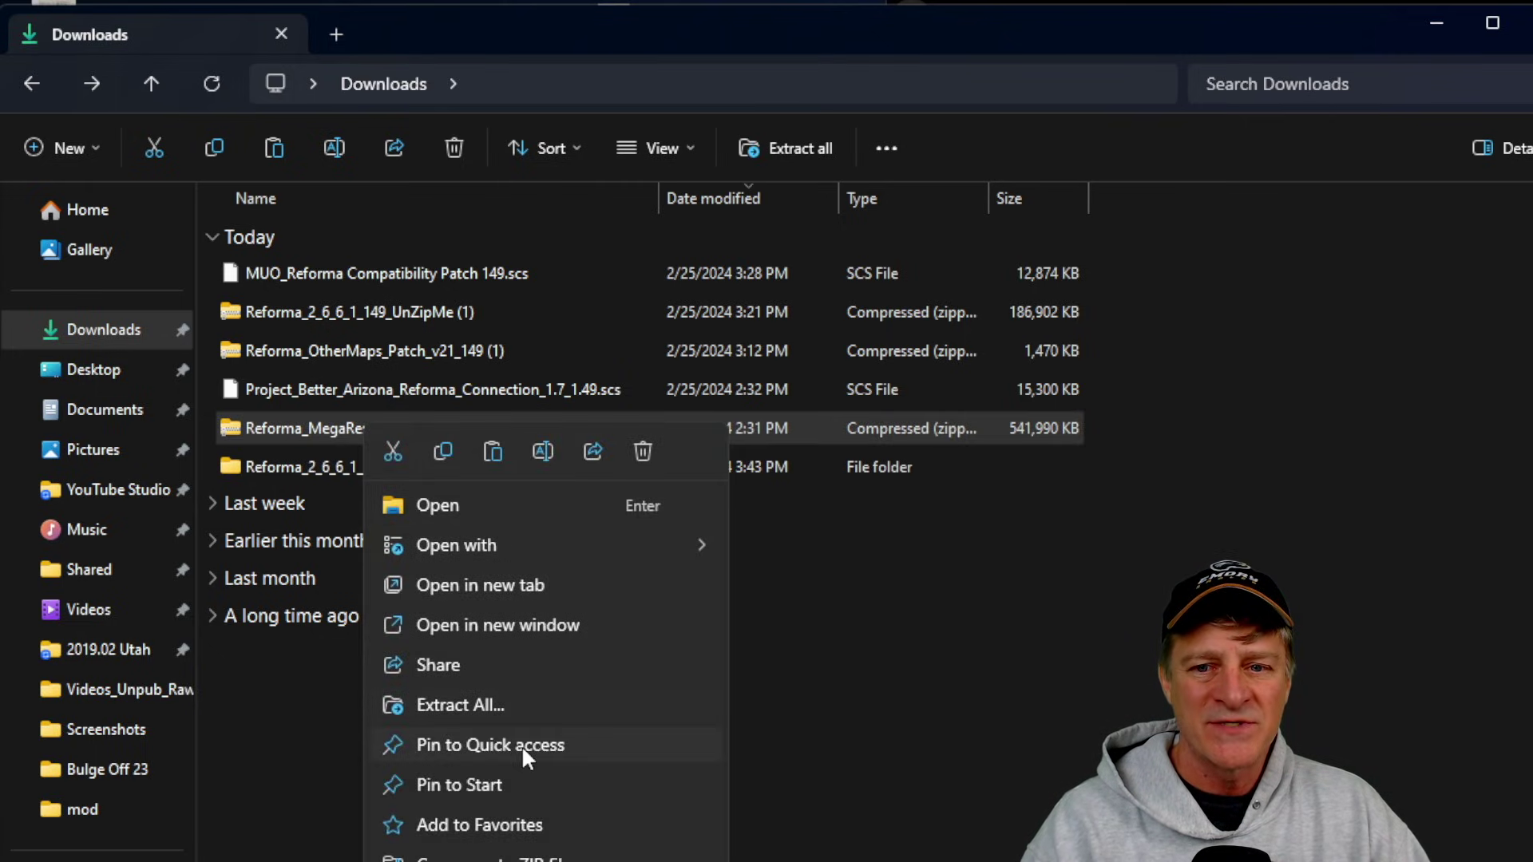
pyautogui.click(459, 705)
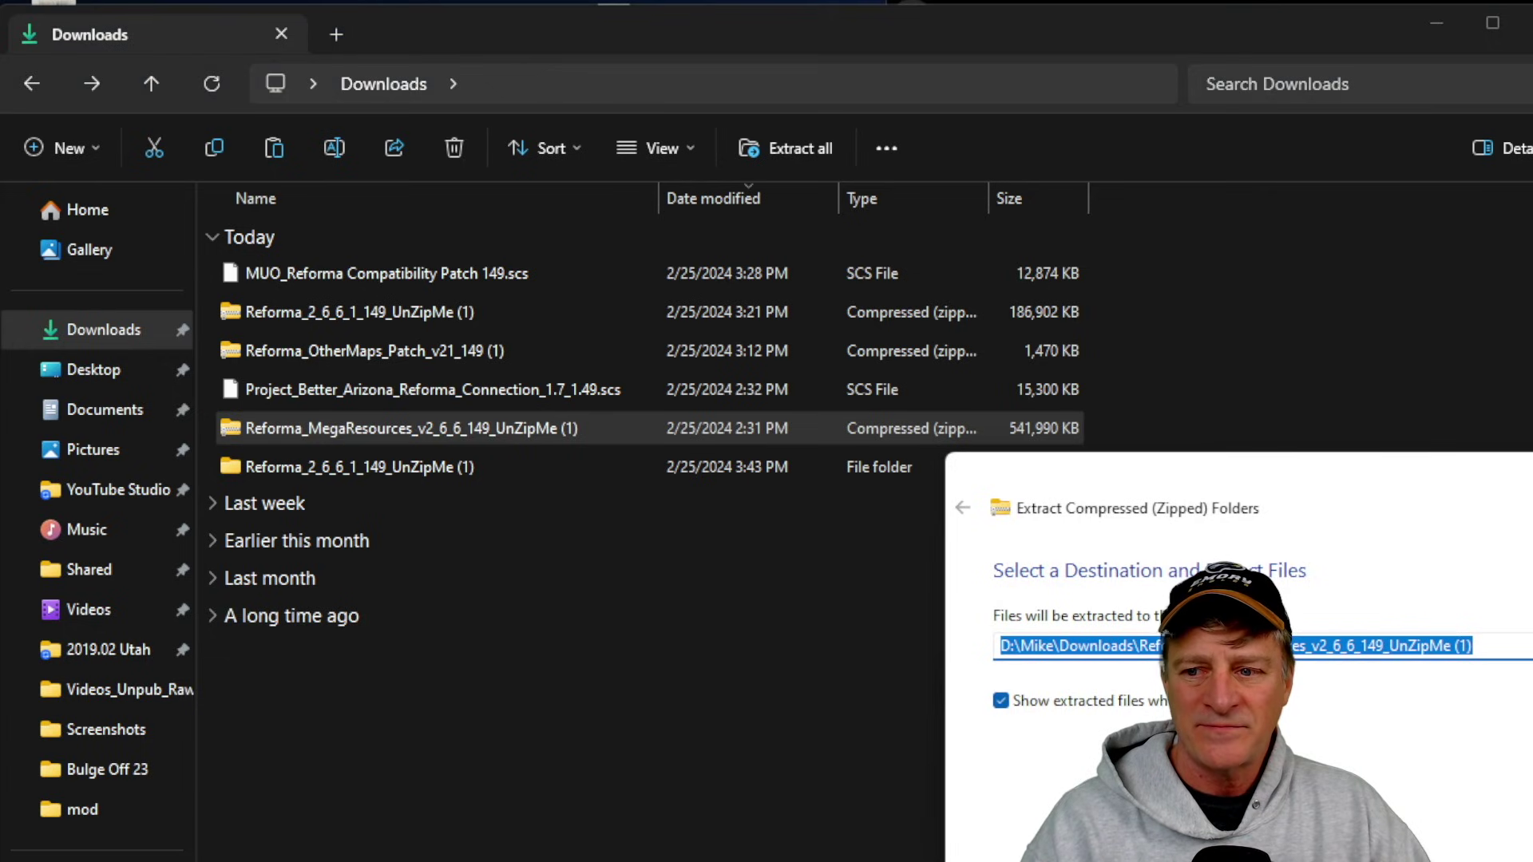
pyautogui.press('Return')
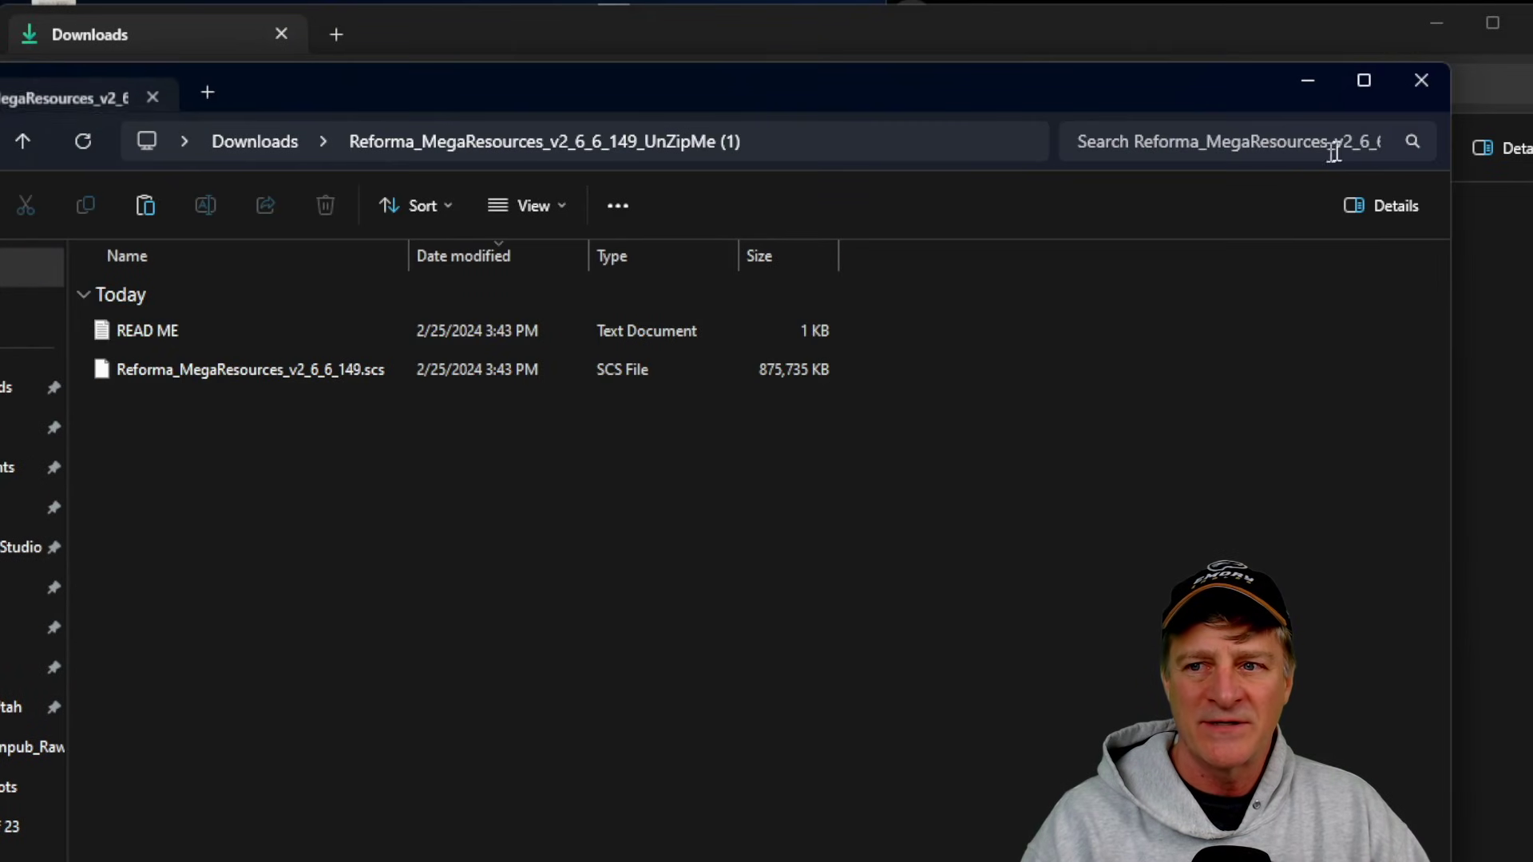
pyautogui.click(1419, 75)
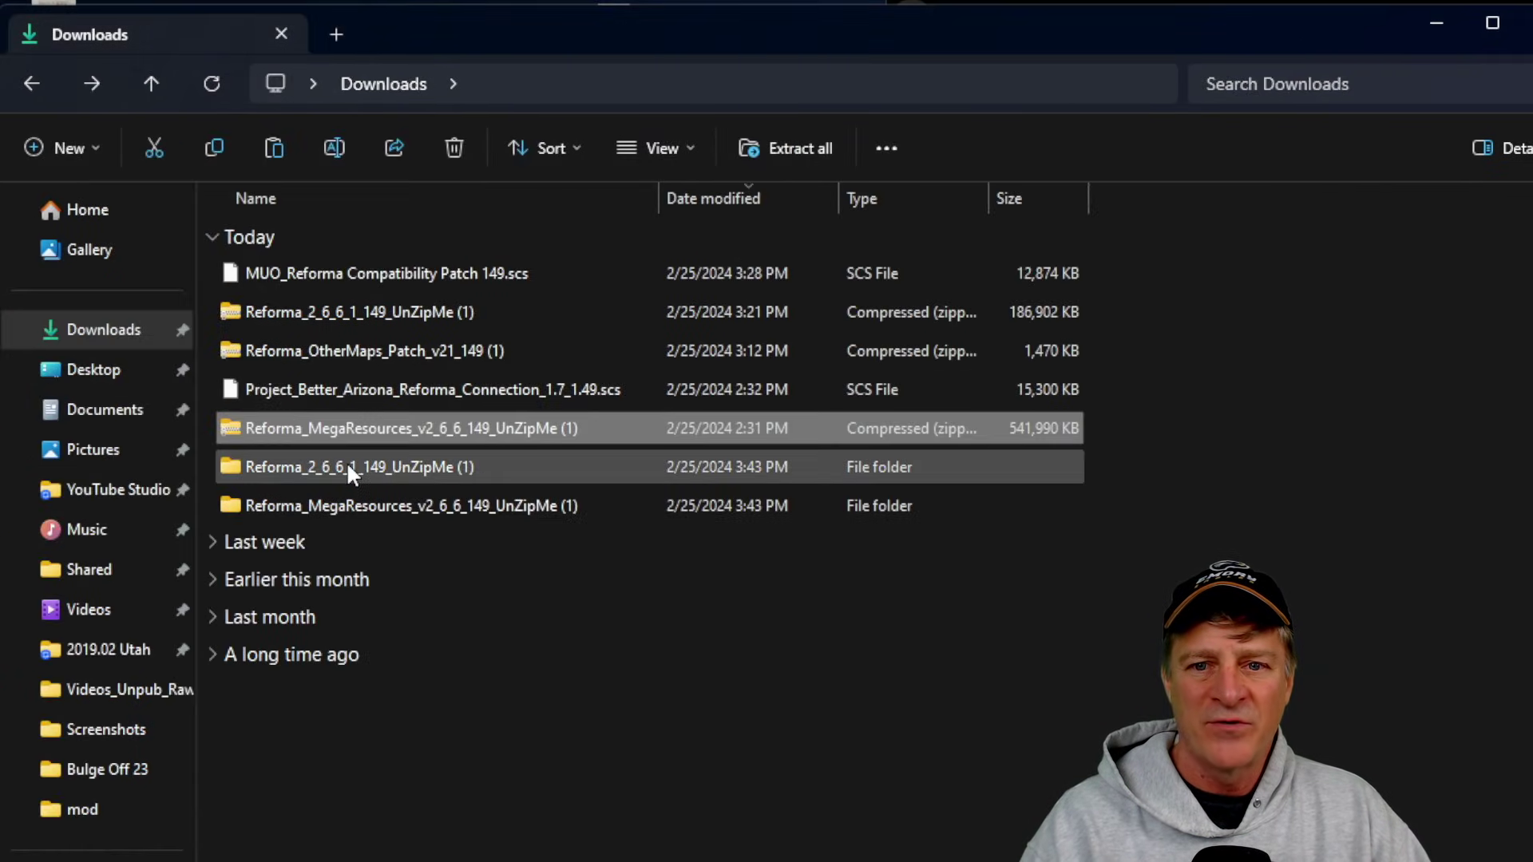
# Extract the Reforma_OtherMaps_Patch_v21_149 (1) archive to its default Downloads folder and close the resulting window.
pyautogui.click(346, 463)
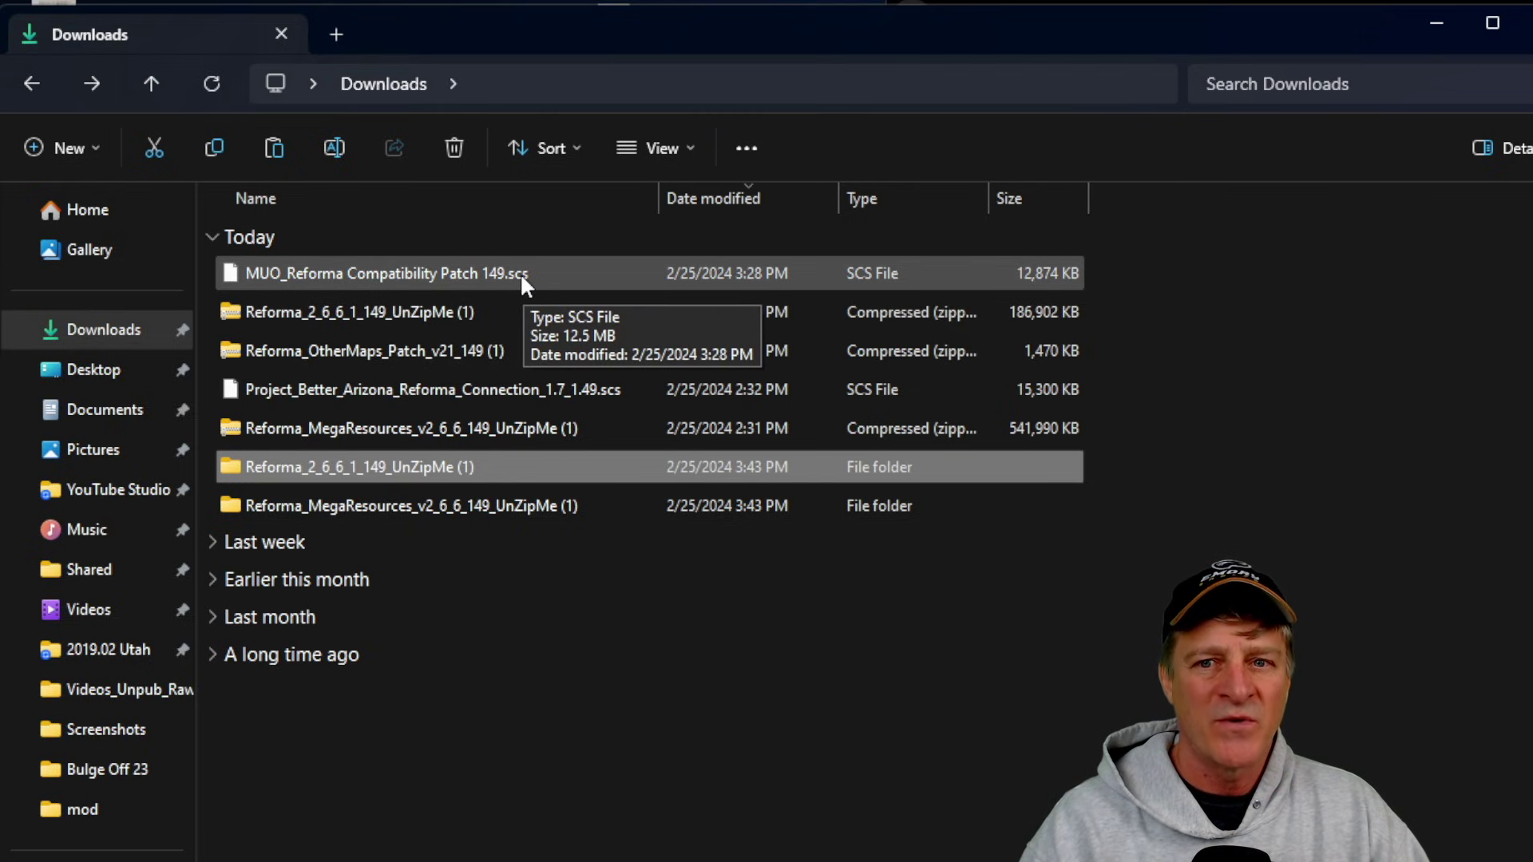
pyautogui.click(444, 397)
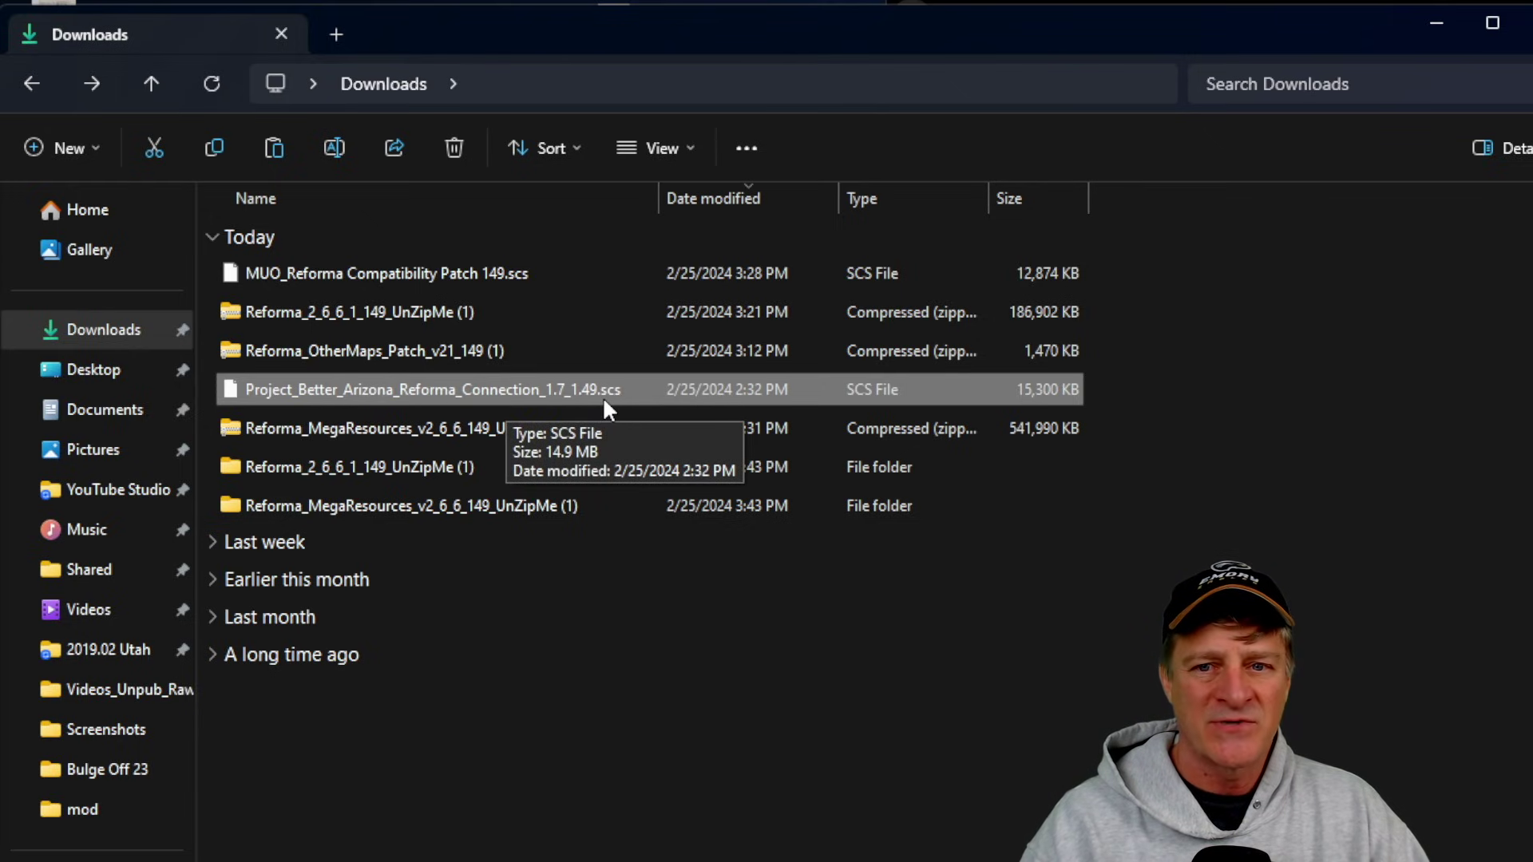
pyautogui.click(397, 358)
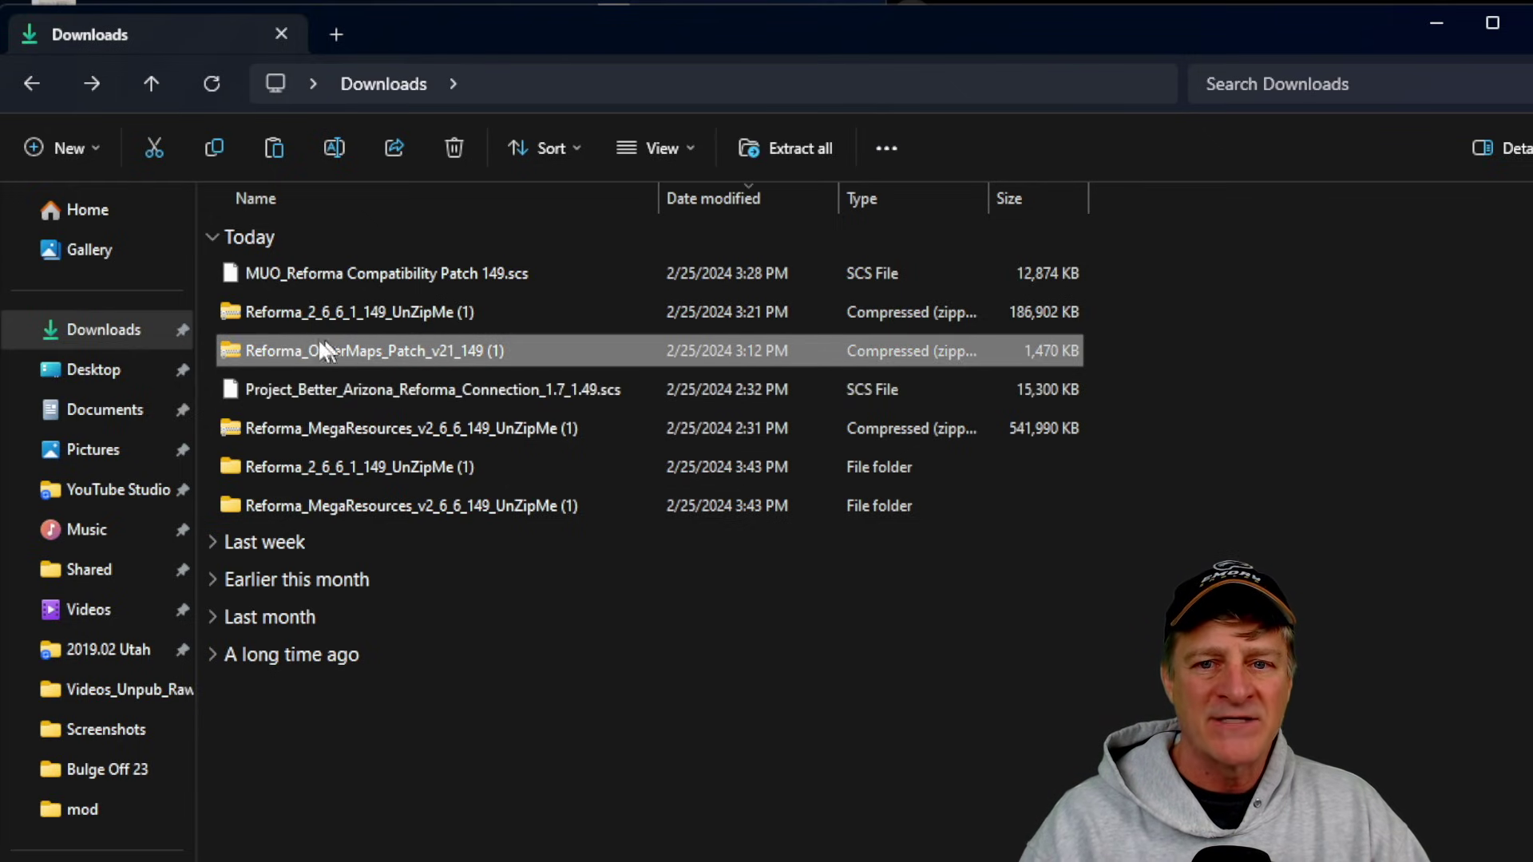
pyautogui.rightClick(361, 361)
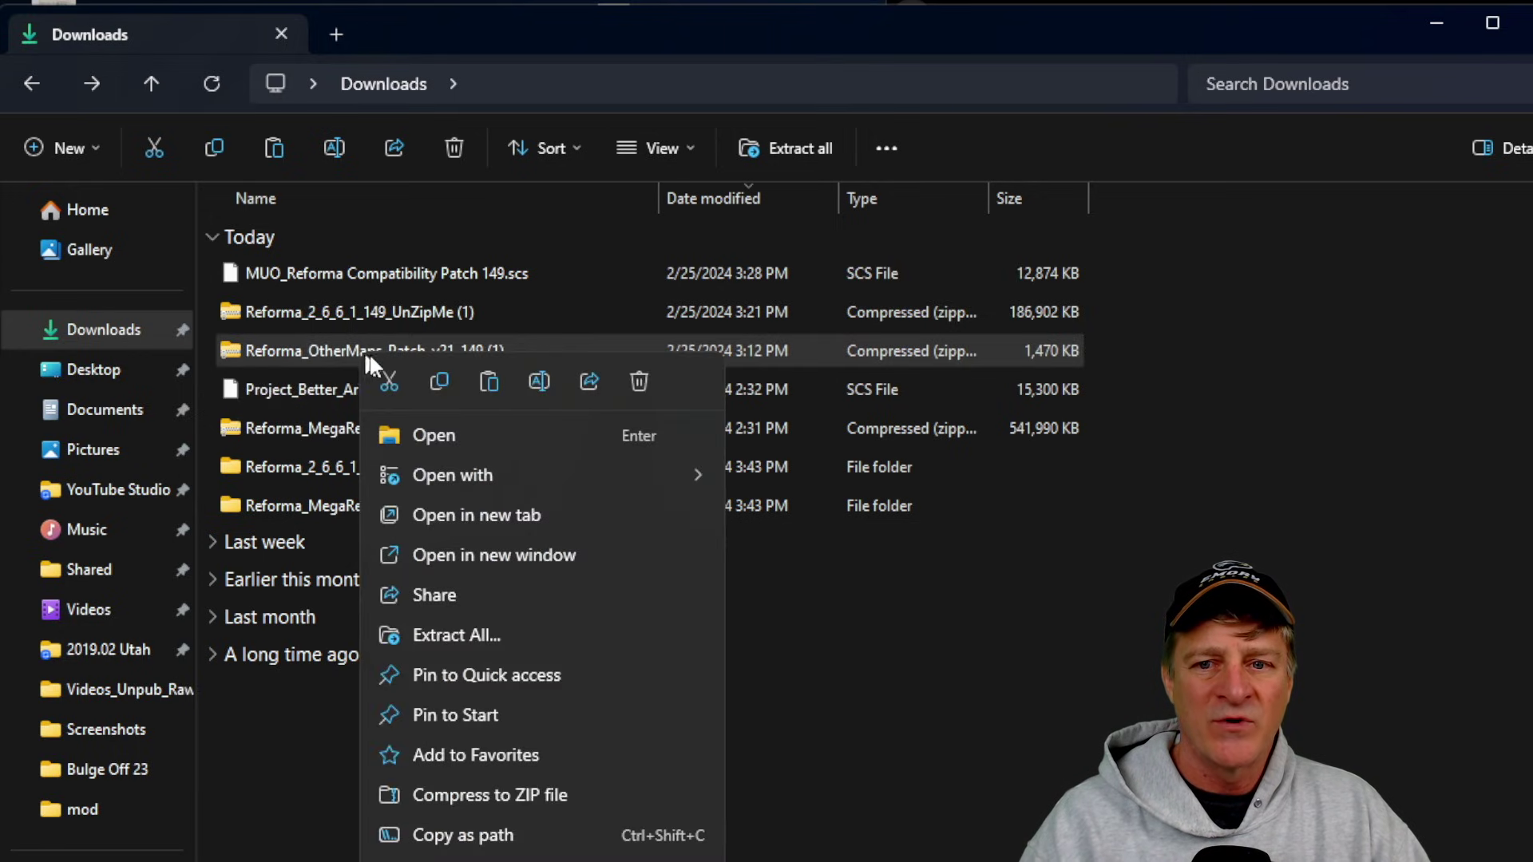
pyautogui.click(456, 636)
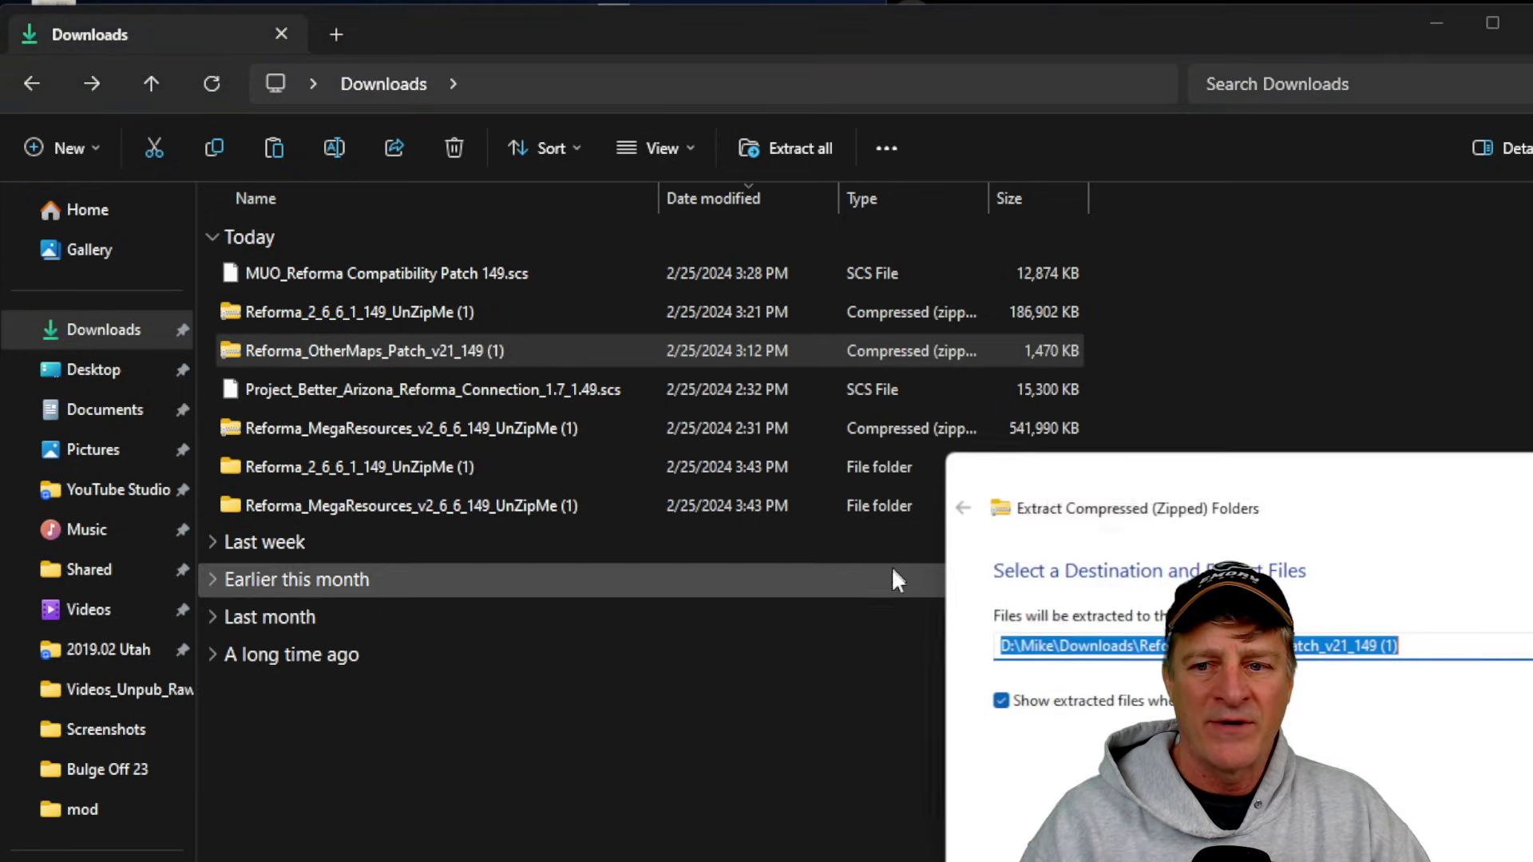
pyautogui.press('Return')
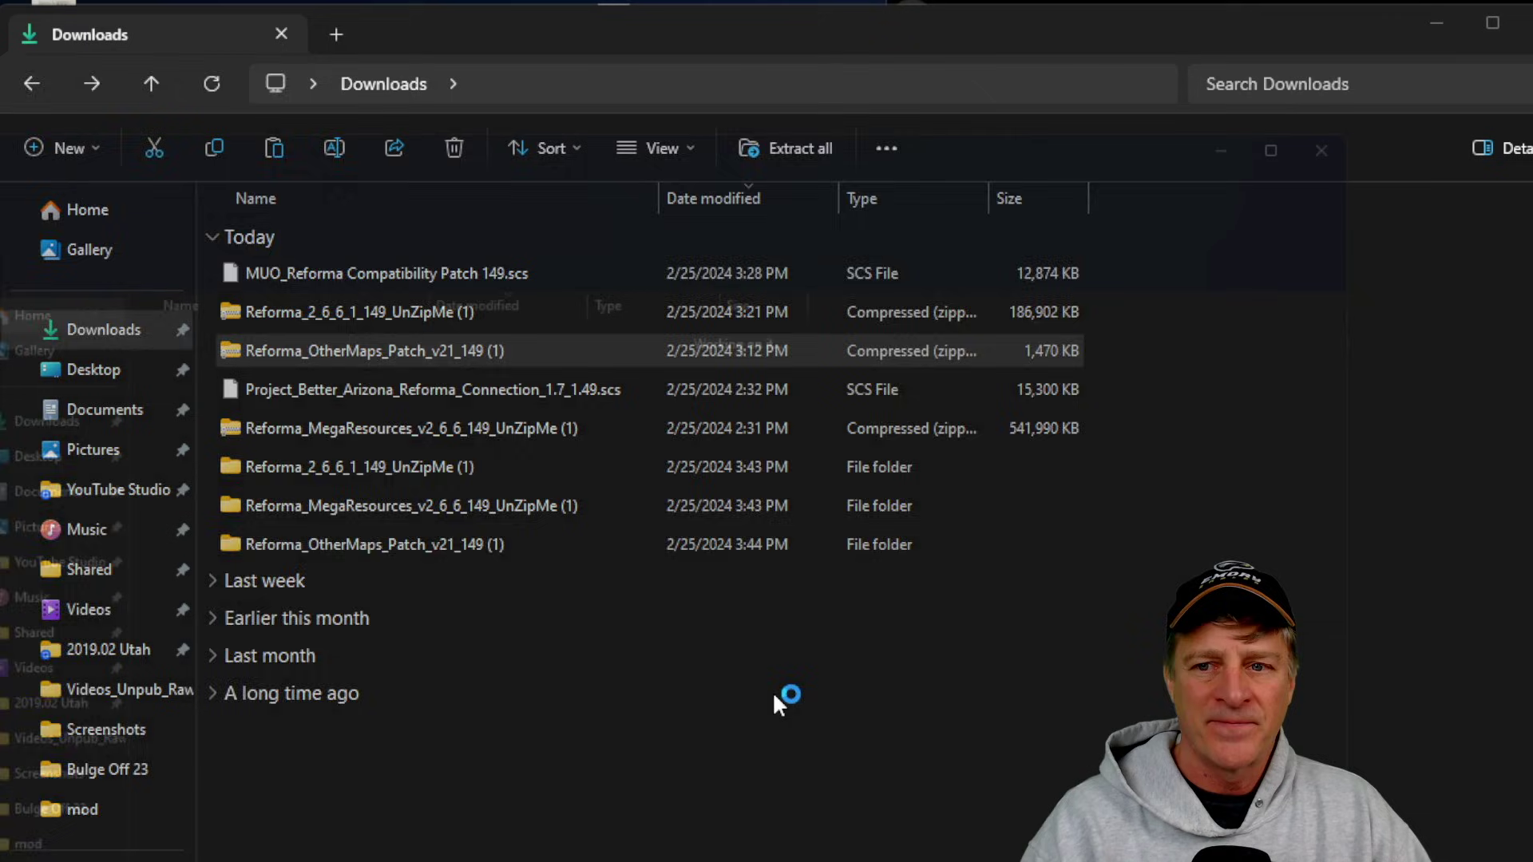
pyautogui.click(1423, 80)
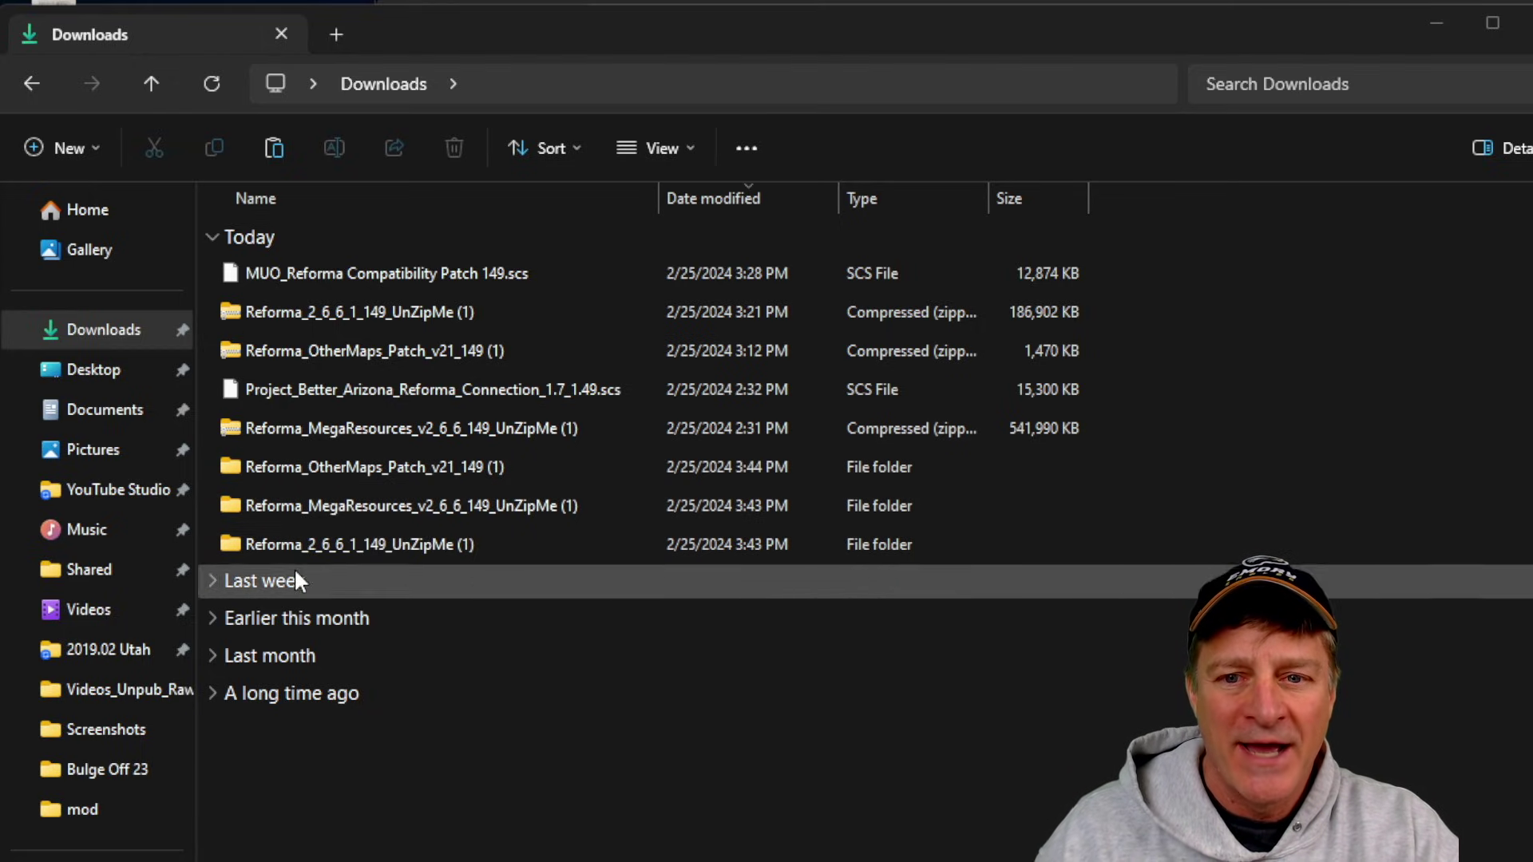
# Copy Reforma_2_6_6_1_149.scs from the extracted Reforma_2_6_6_1_149_UnZipMe (1) folder.
pyautogui.doubleClick(304, 543)
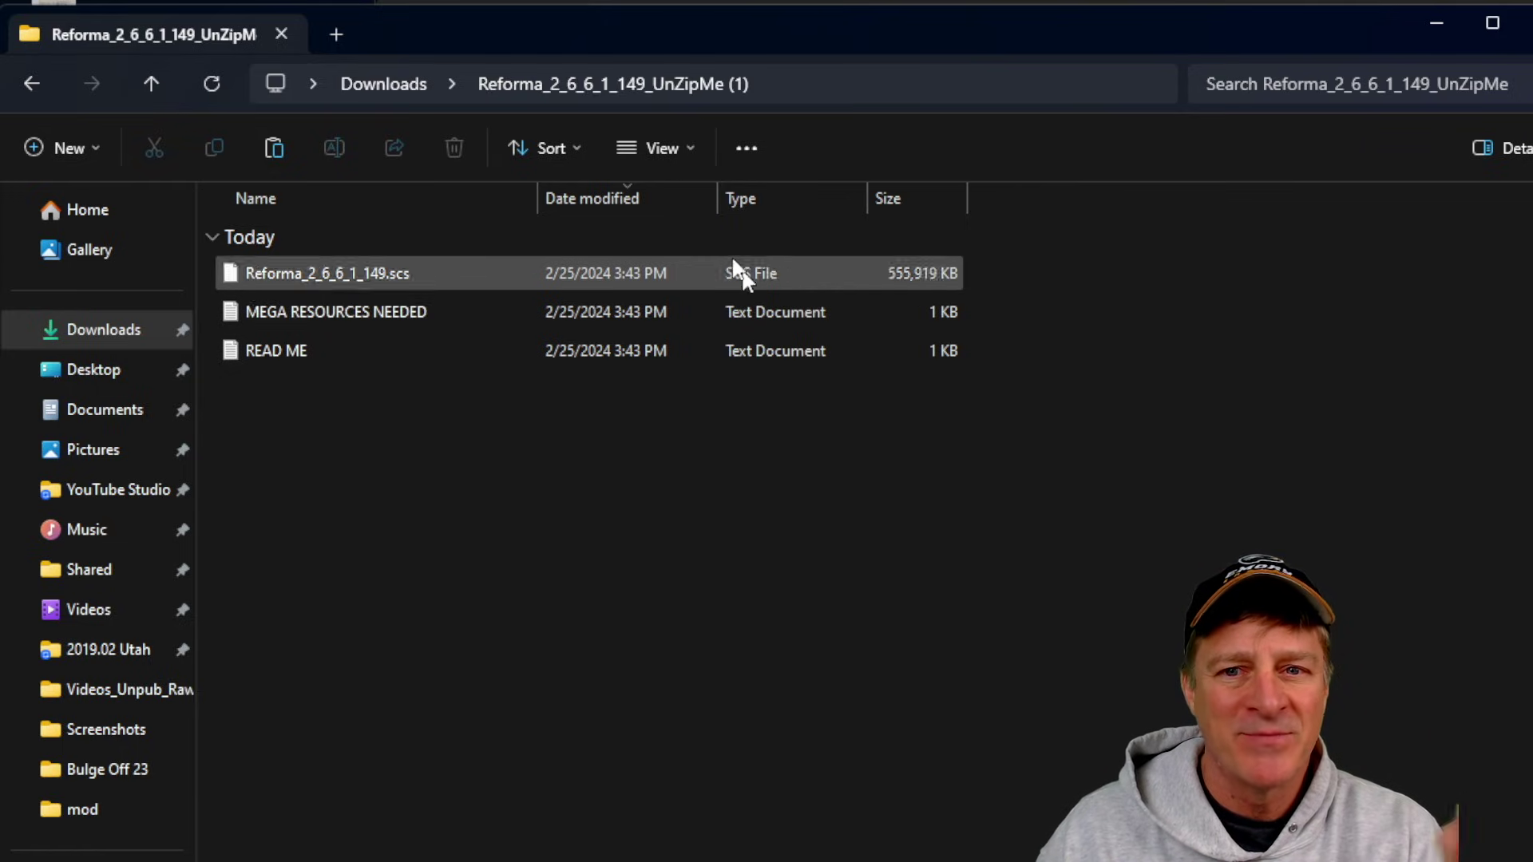
pyautogui.click(393, 271)
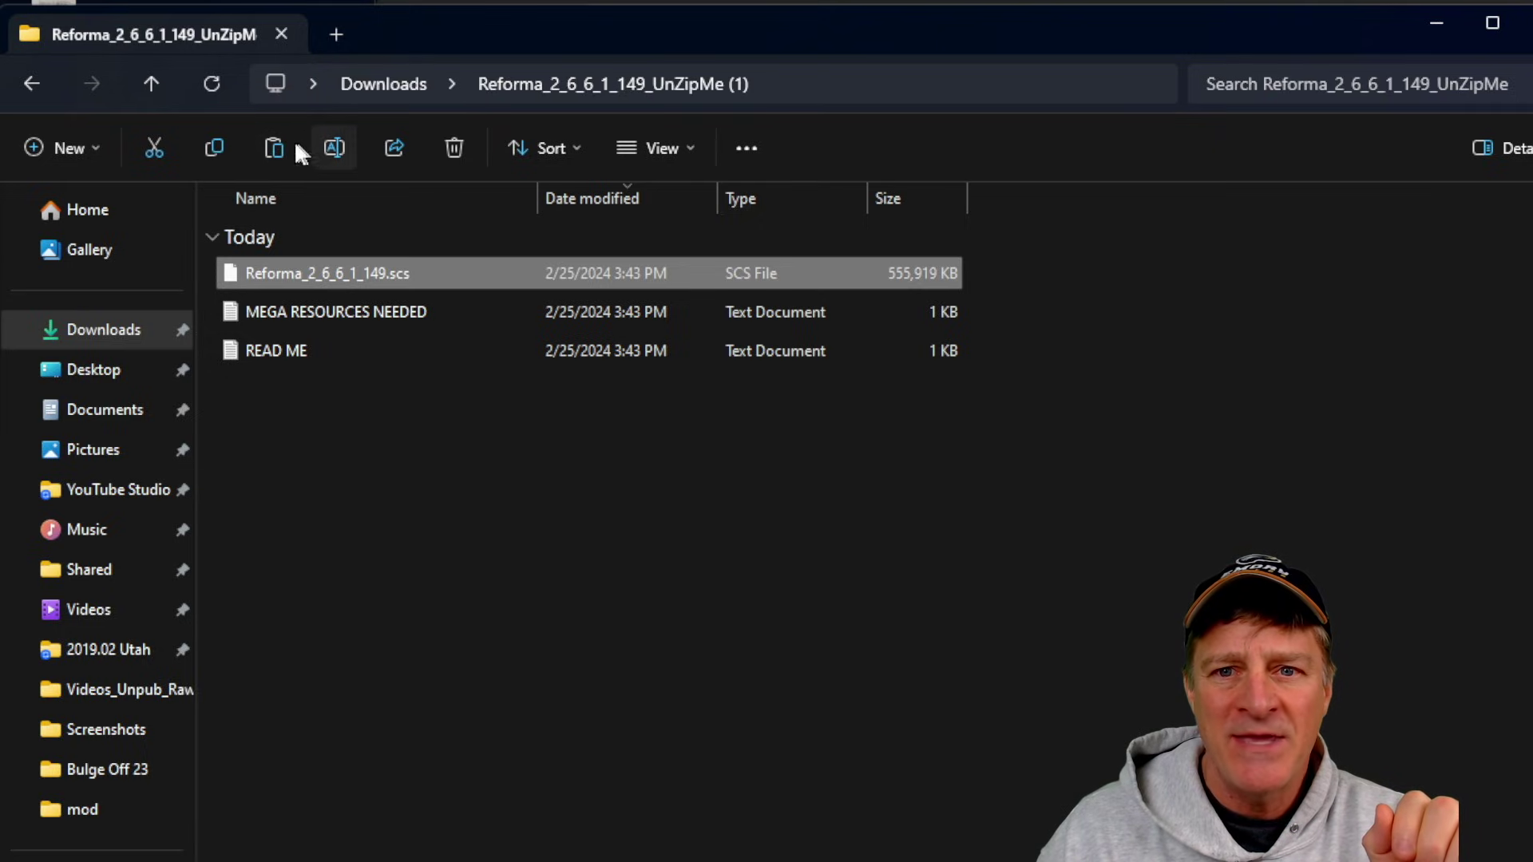
pyautogui.click(213, 140)
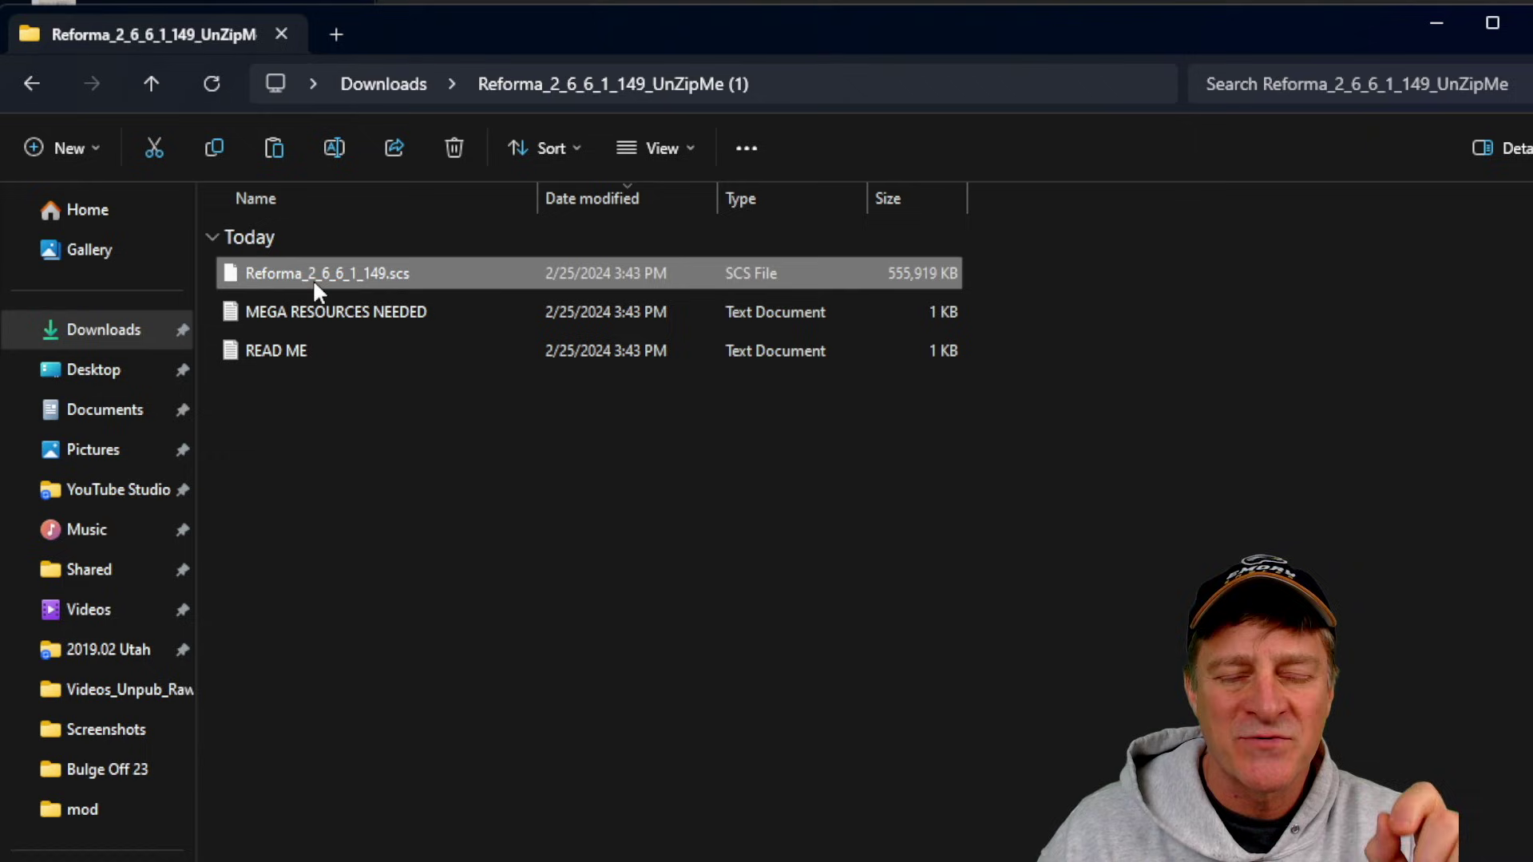
# Try to paste Reforma_2_6_6_1_149.scs into Documents > American Truck Simulator > mod, cancelling instead of replacing the existing file.
pyautogui.click(94, 411)
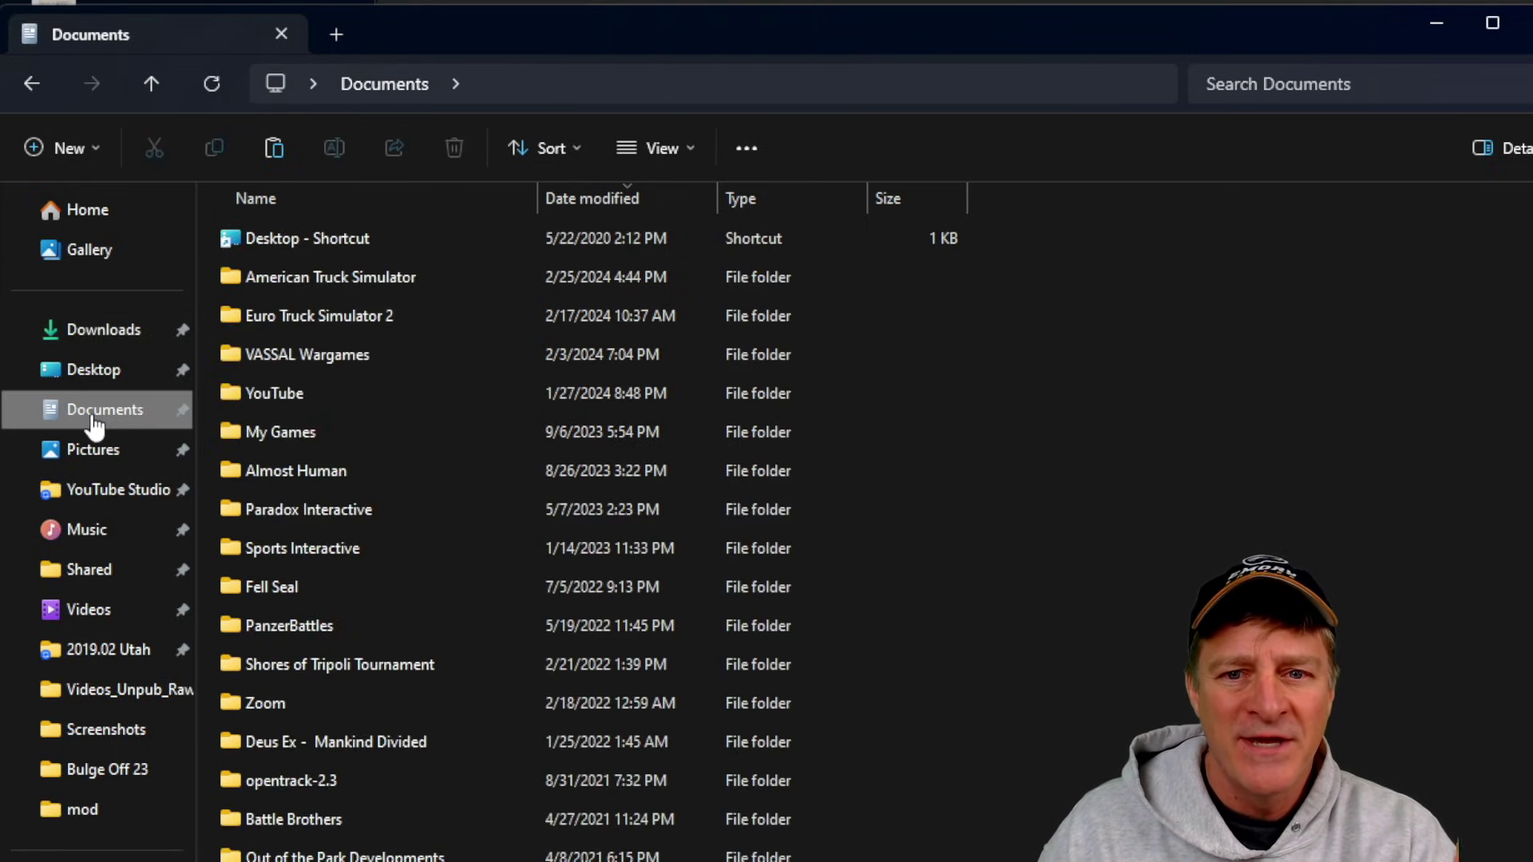
pyautogui.doubleClick(353, 269)
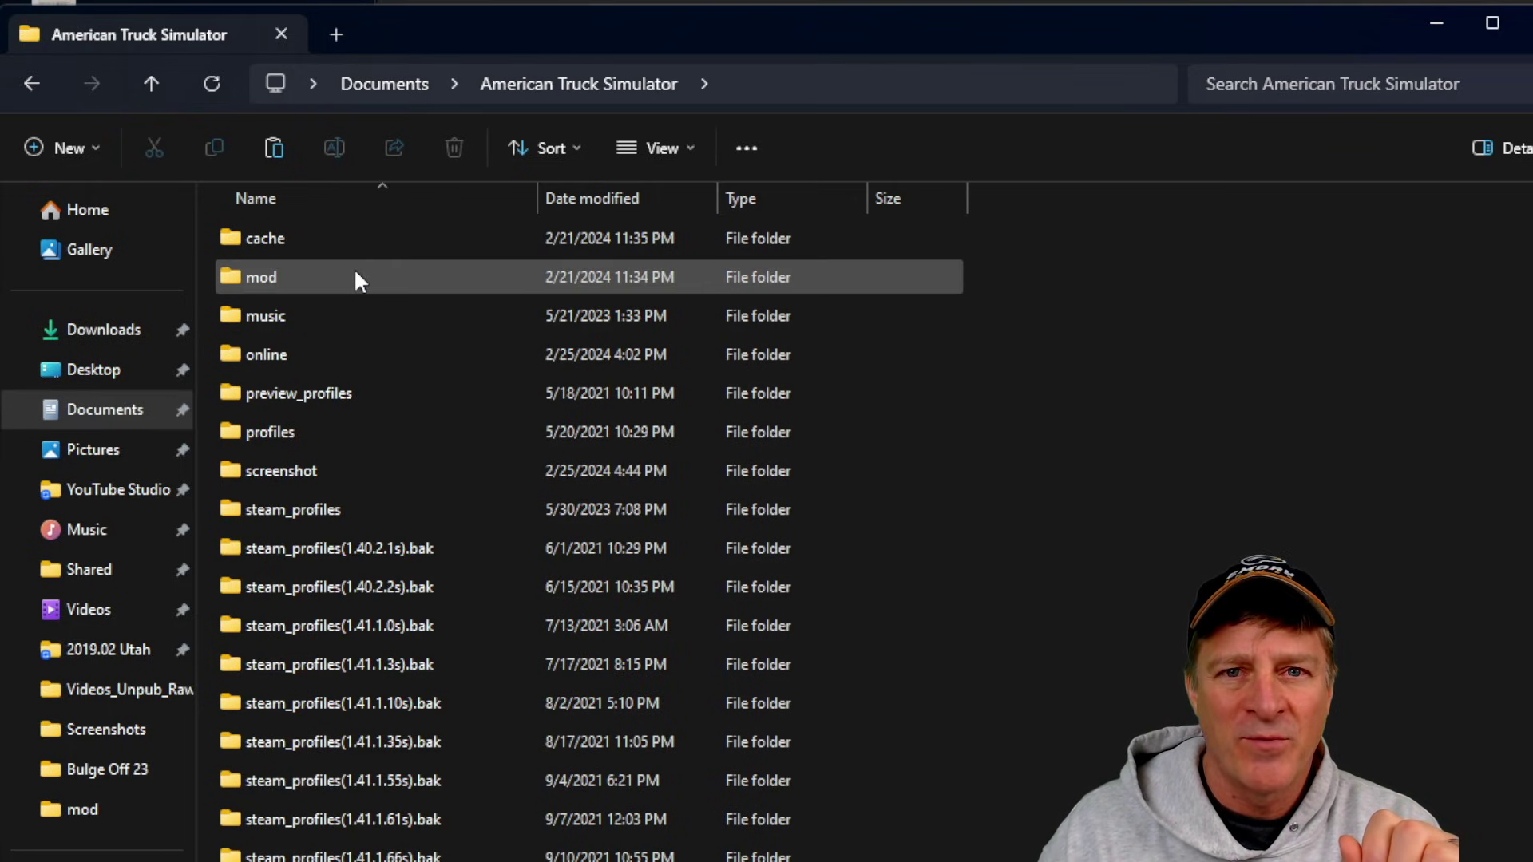
pyautogui.moveTo(305, 280)
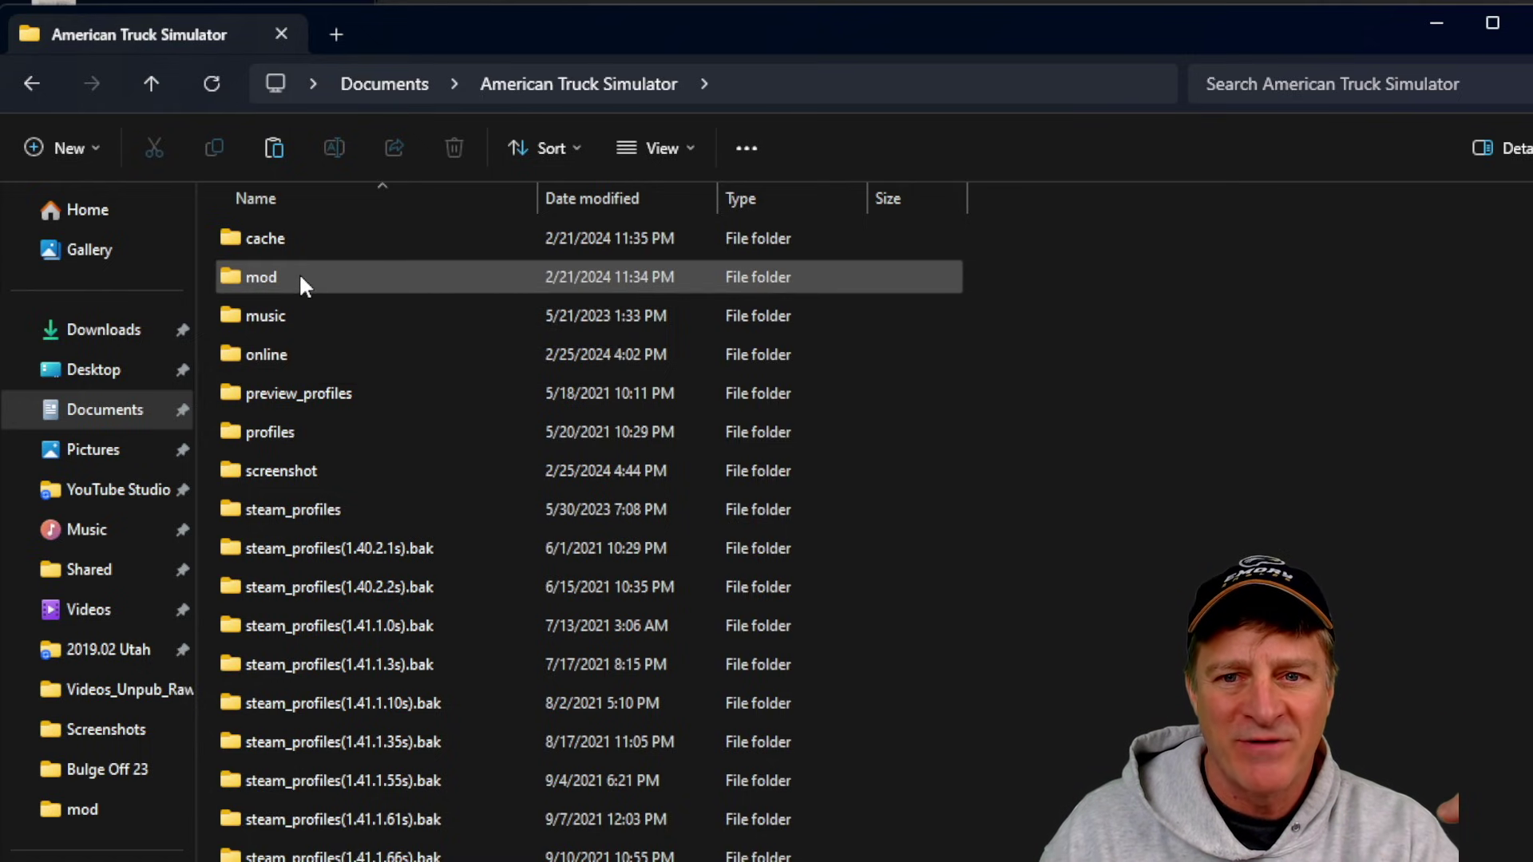
pyautogui.doubleClick(301, 275)
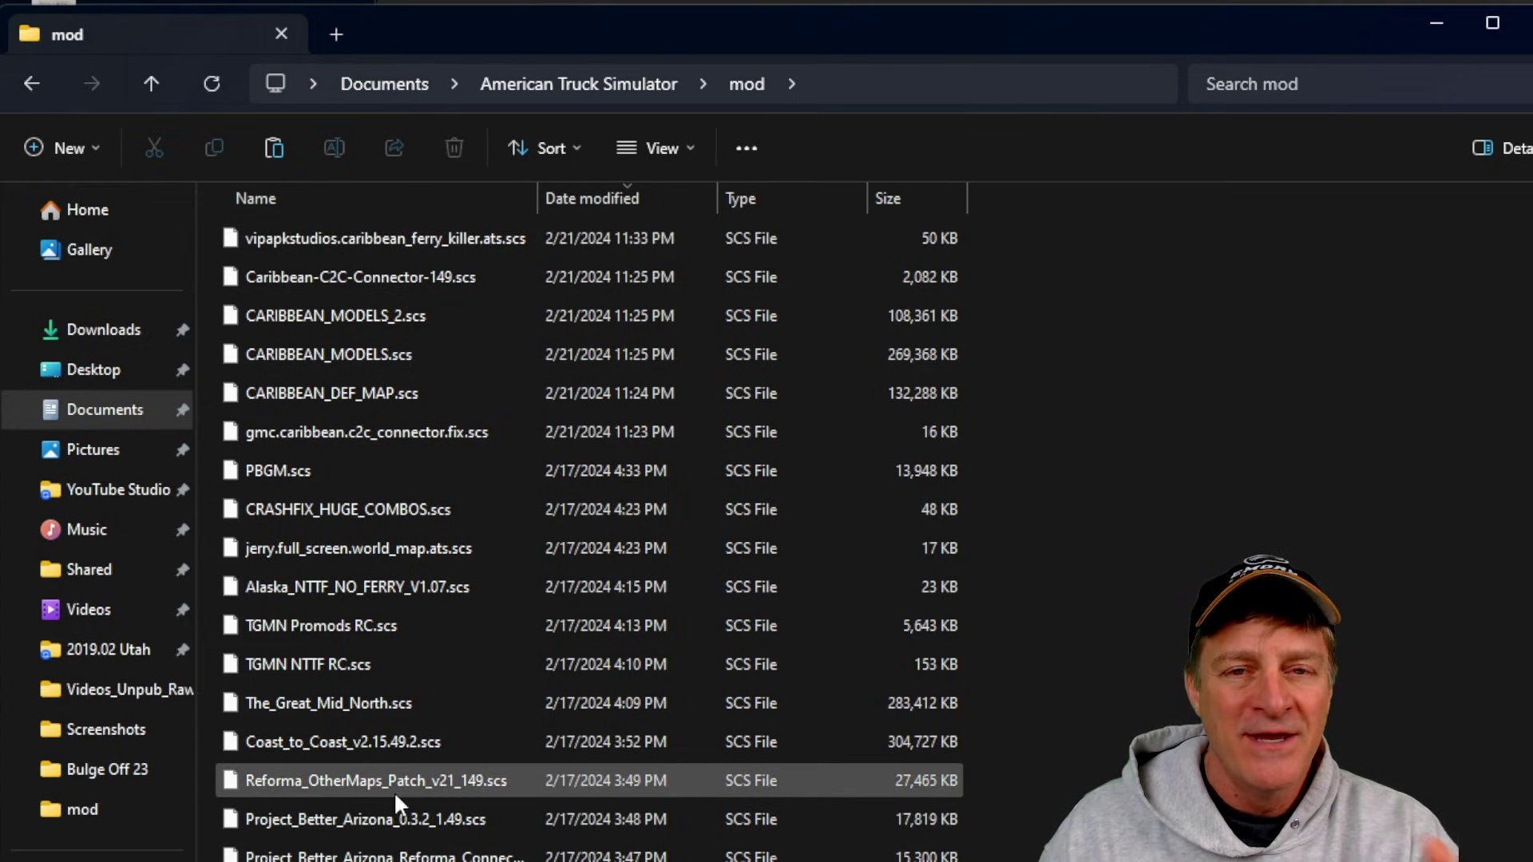
pyautogui.click(277, 147)
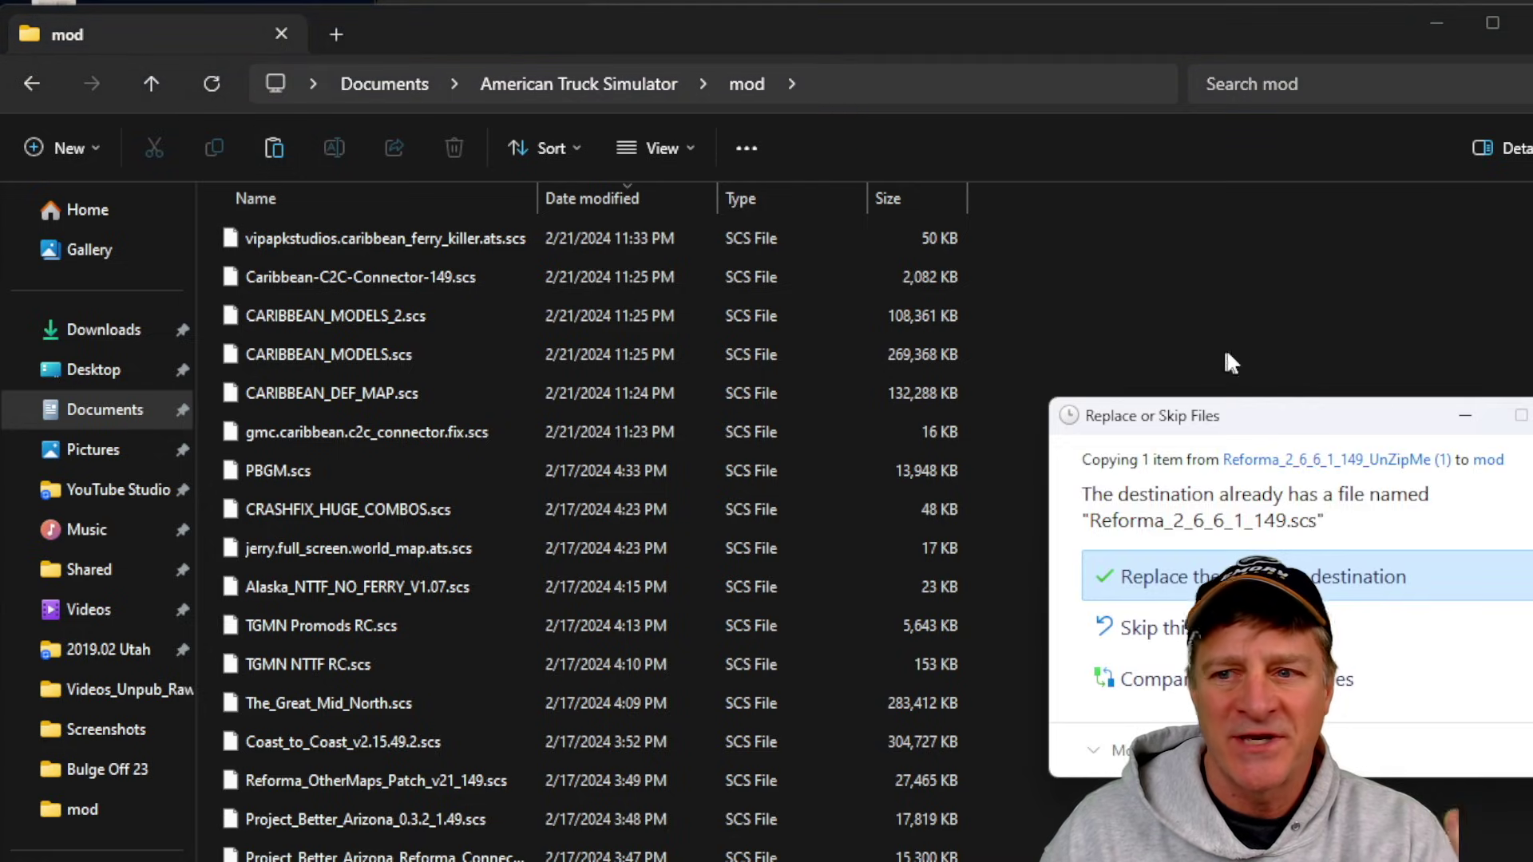
pyautogui.moveTo(1373, 436); pyautogui.dragTo(688, 280)
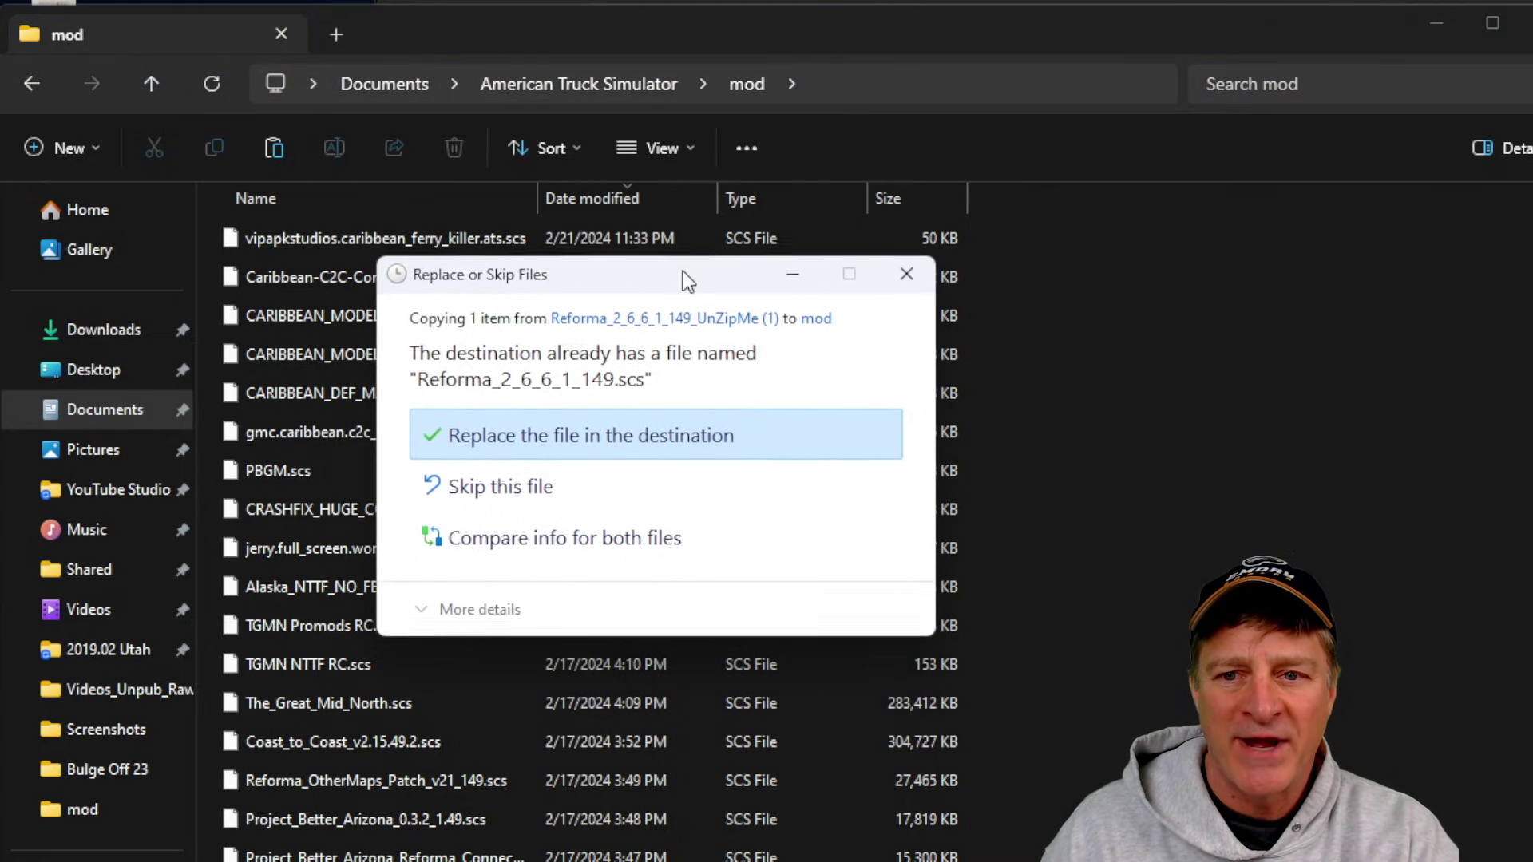
pyautogui.click(908, 275)
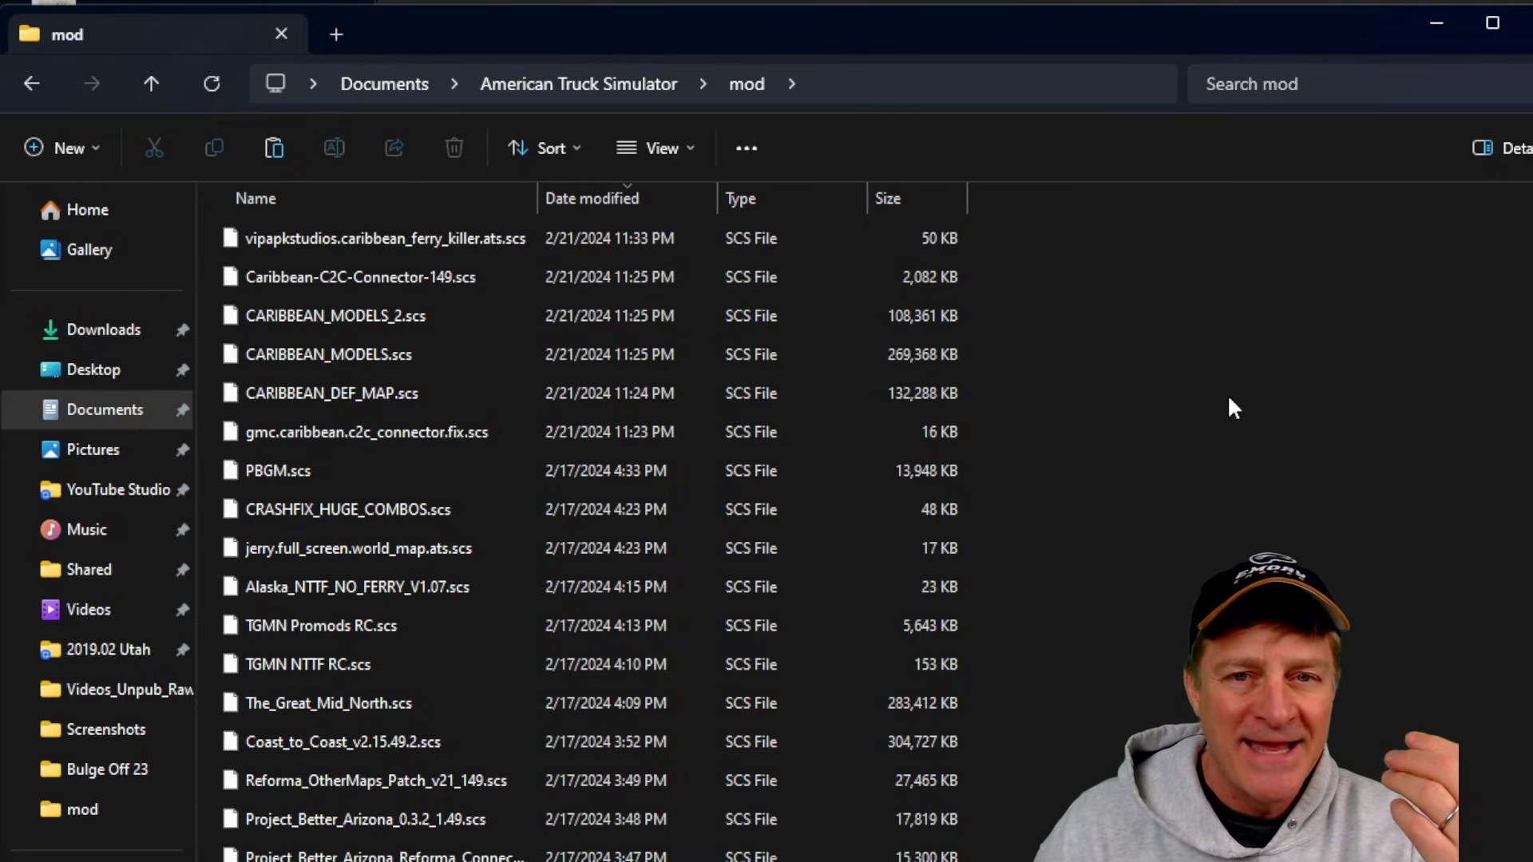
# Inspect the .scs files in the extracted Reforma_MegaResources and Reforma_OtherMaps_Patch folders and the MUO_Reforma compatibility patch directly in Downloads.
pyautogui.click(116, 331)
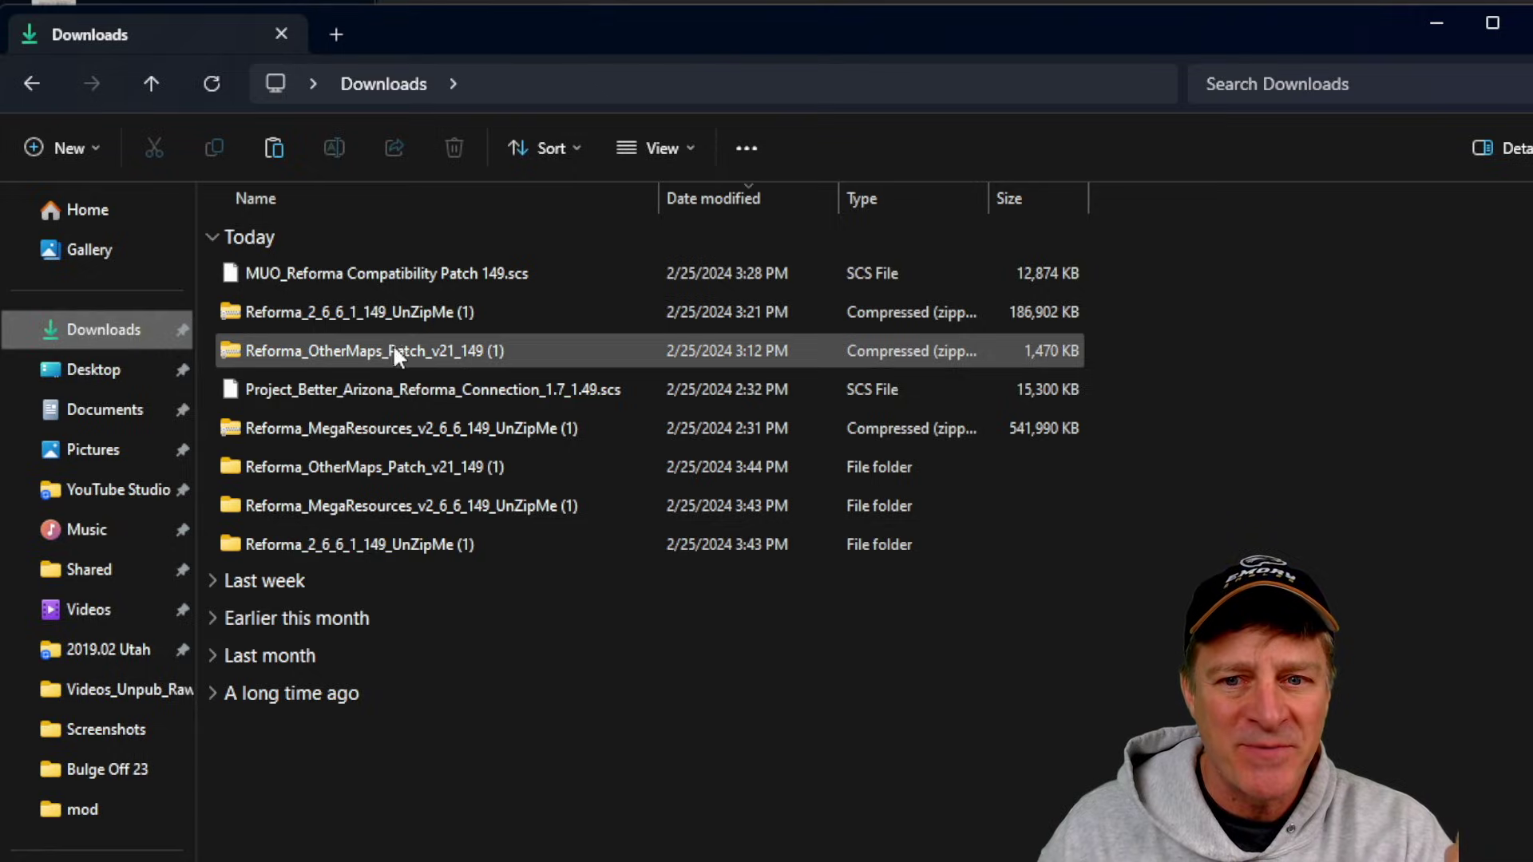
pyautogui.doubleClick(366, 506)
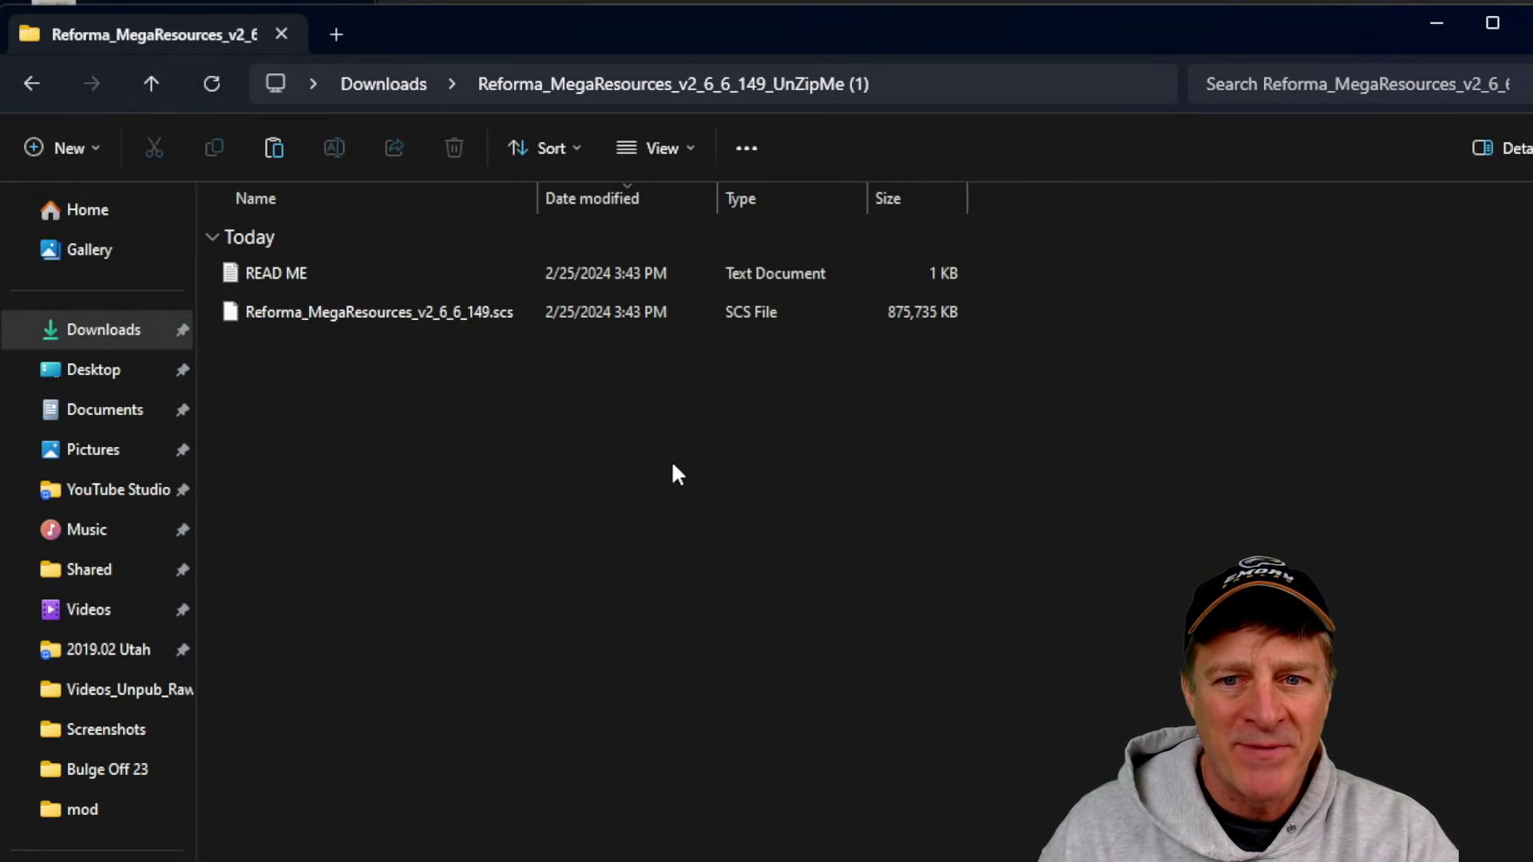
pyautogui.click(369, 310)
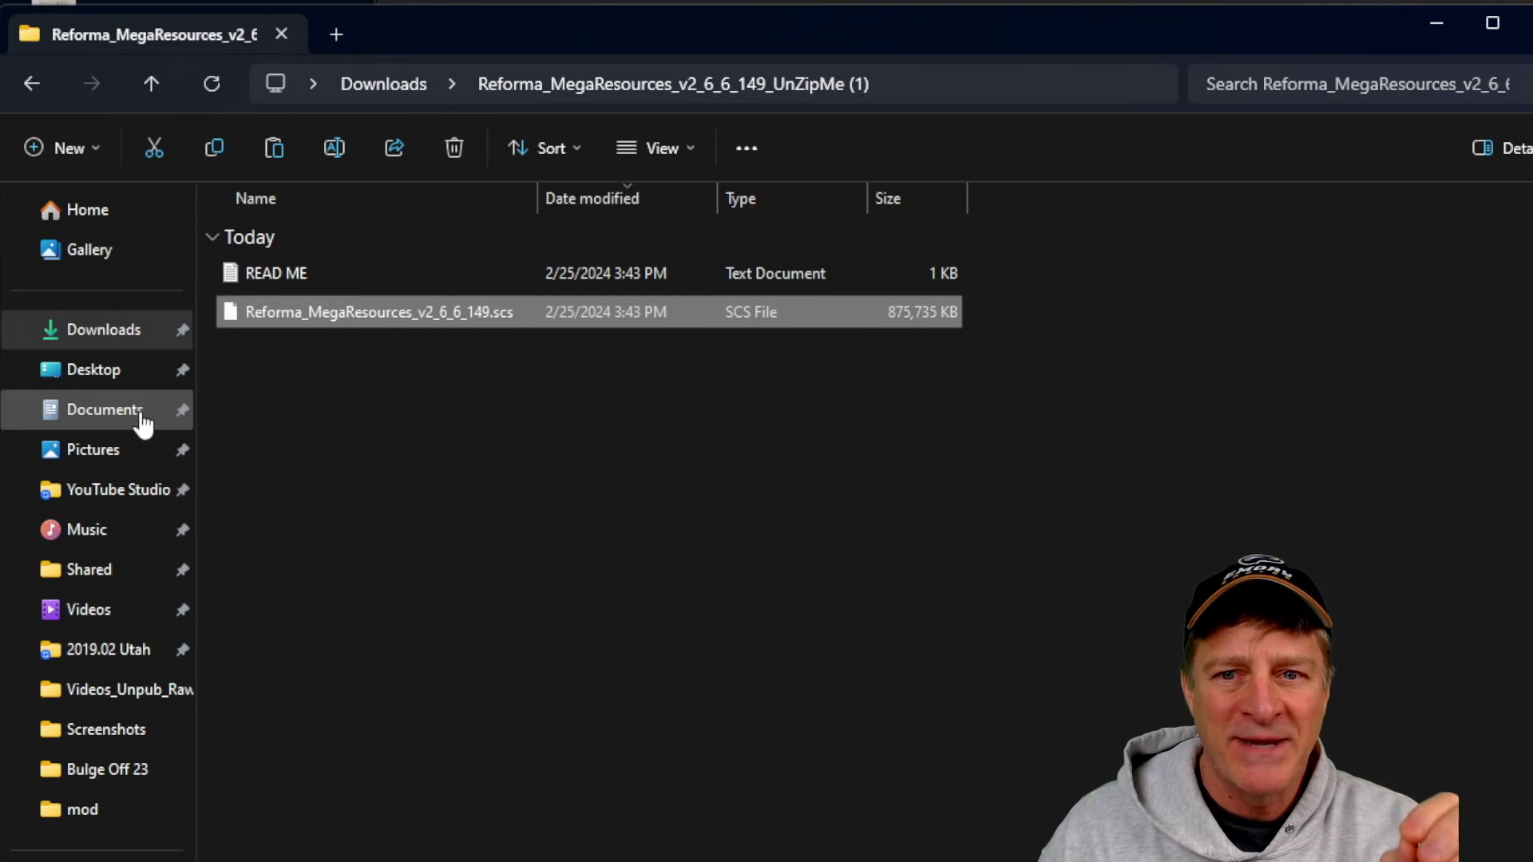
pyautogui.click(26, 83)
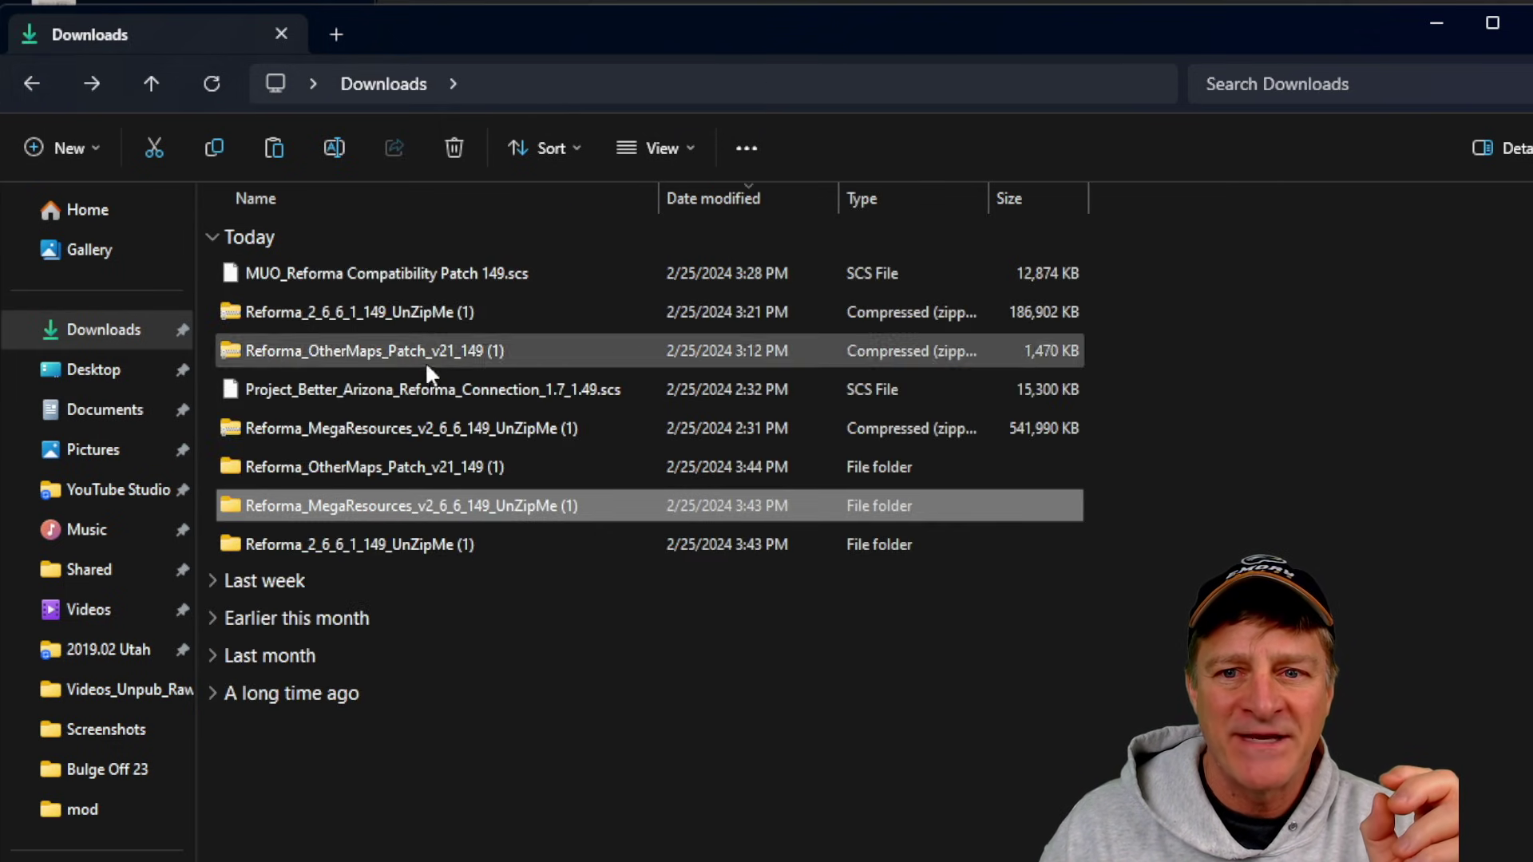
pyautogui.doubleClick(382, 463)
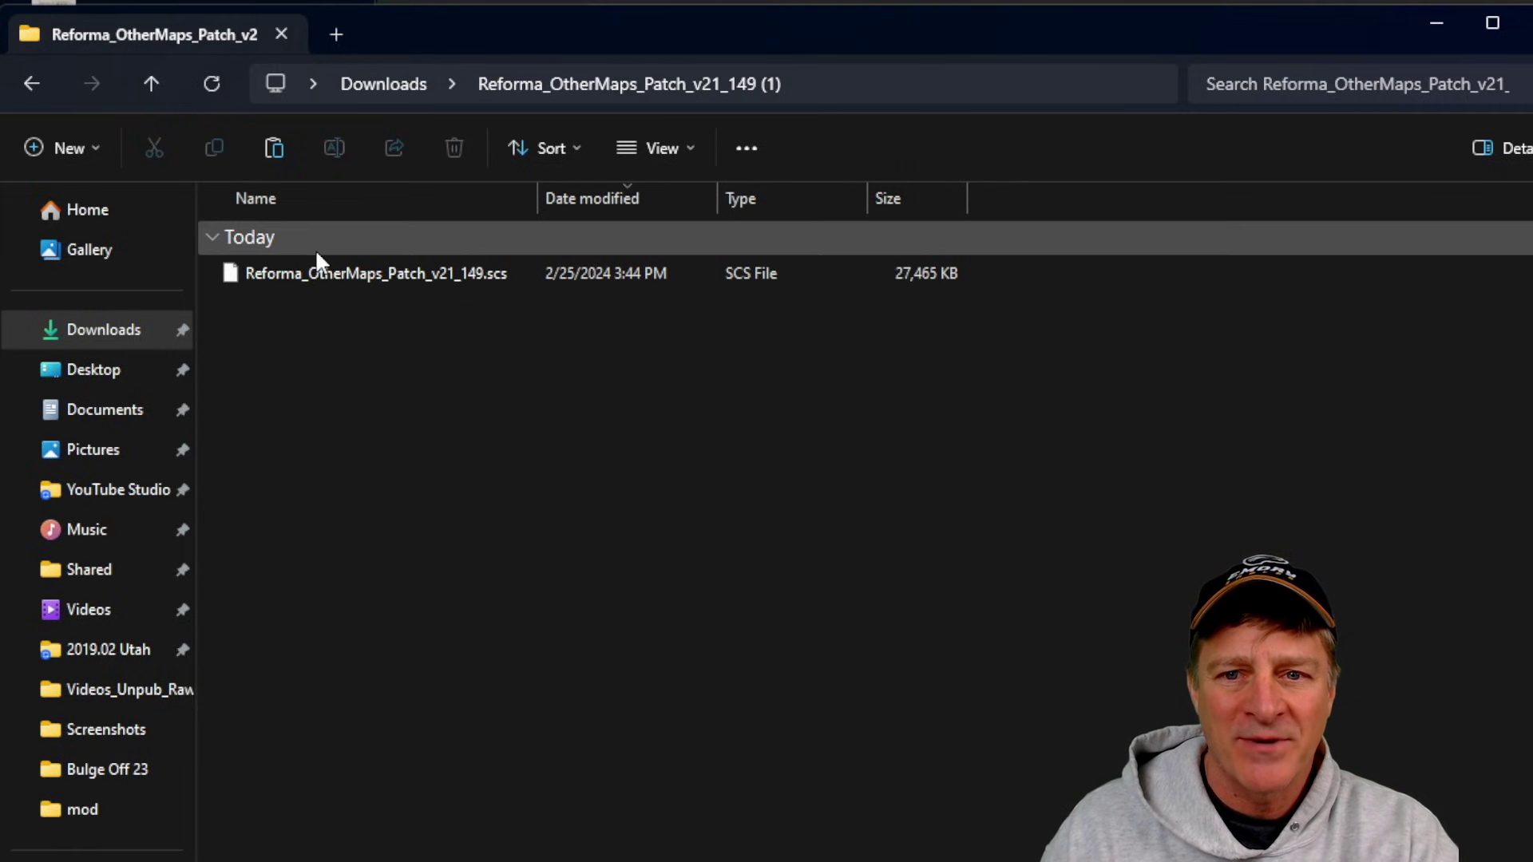
pyautogui.click(19, 75)
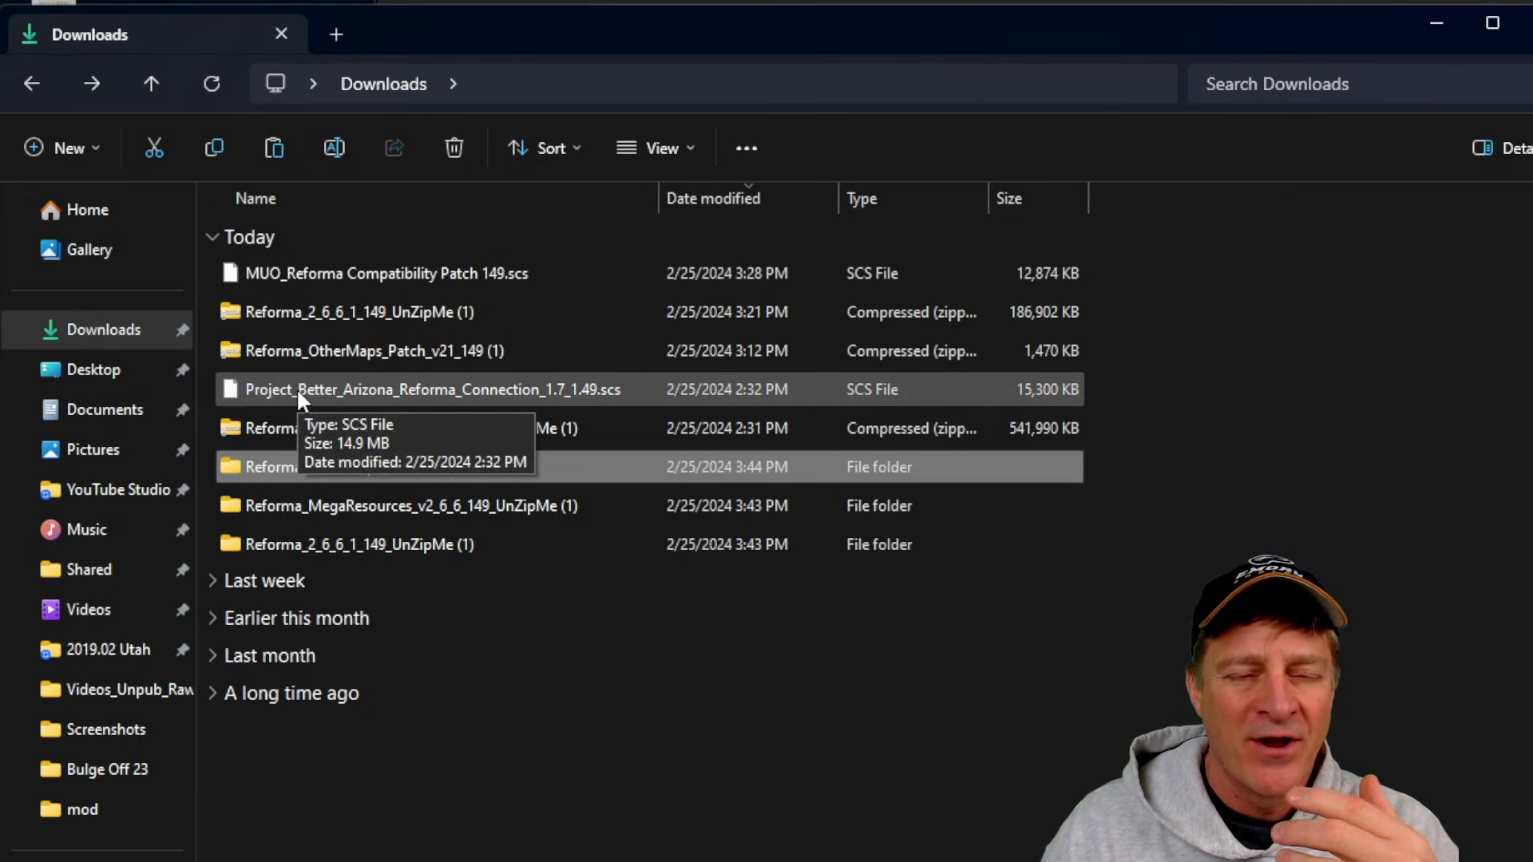
pyautogui.click(386, 273)
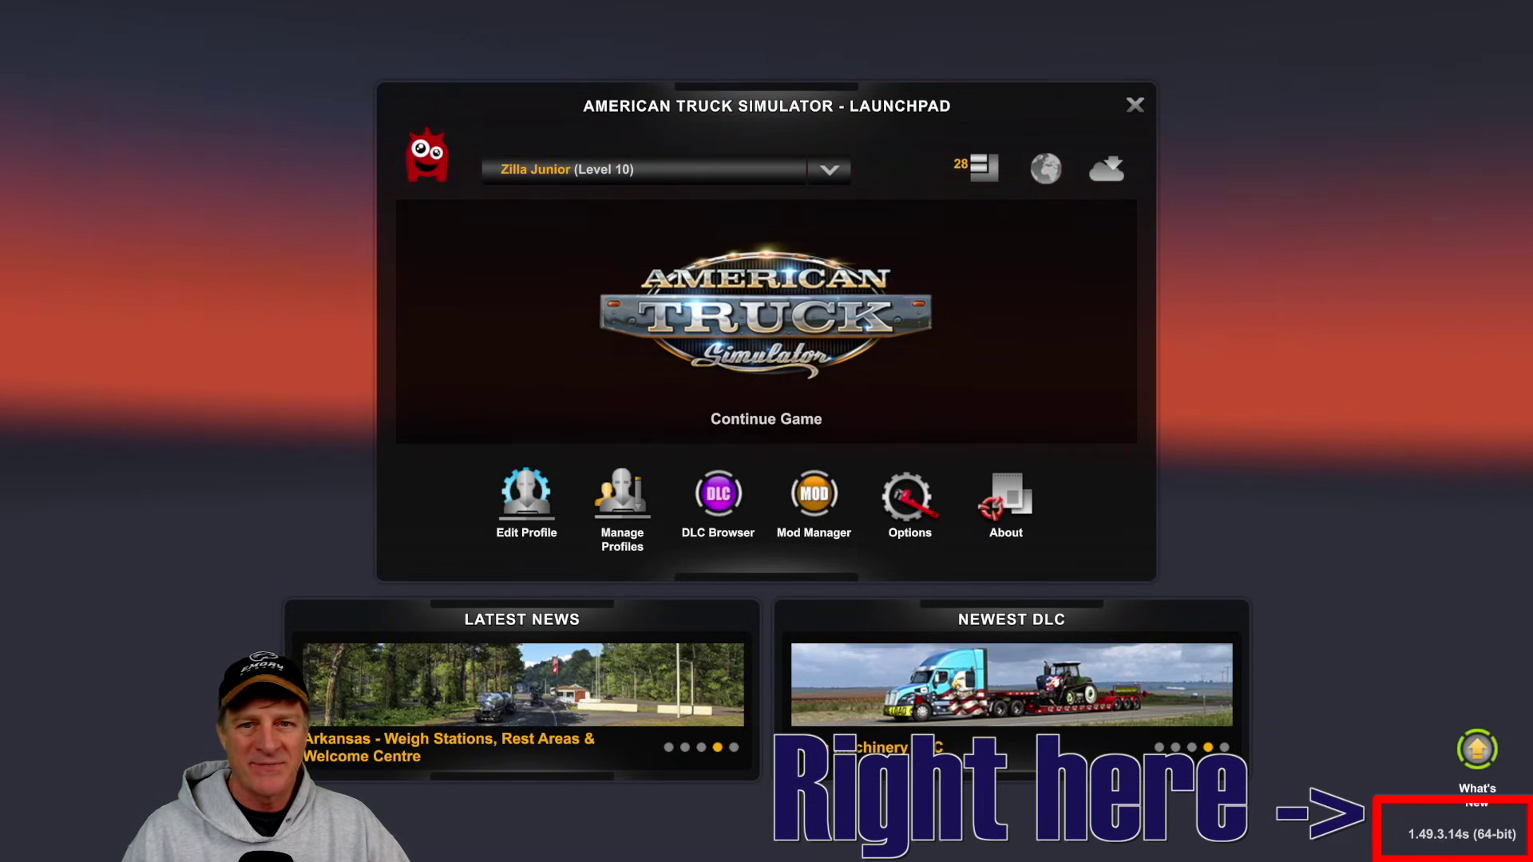
# Open the Mod Manager from the American Truck Simulator launchpad and add Mega Resources 2.6.6.149 to the active mods.
pyautogui.click(815, 493)
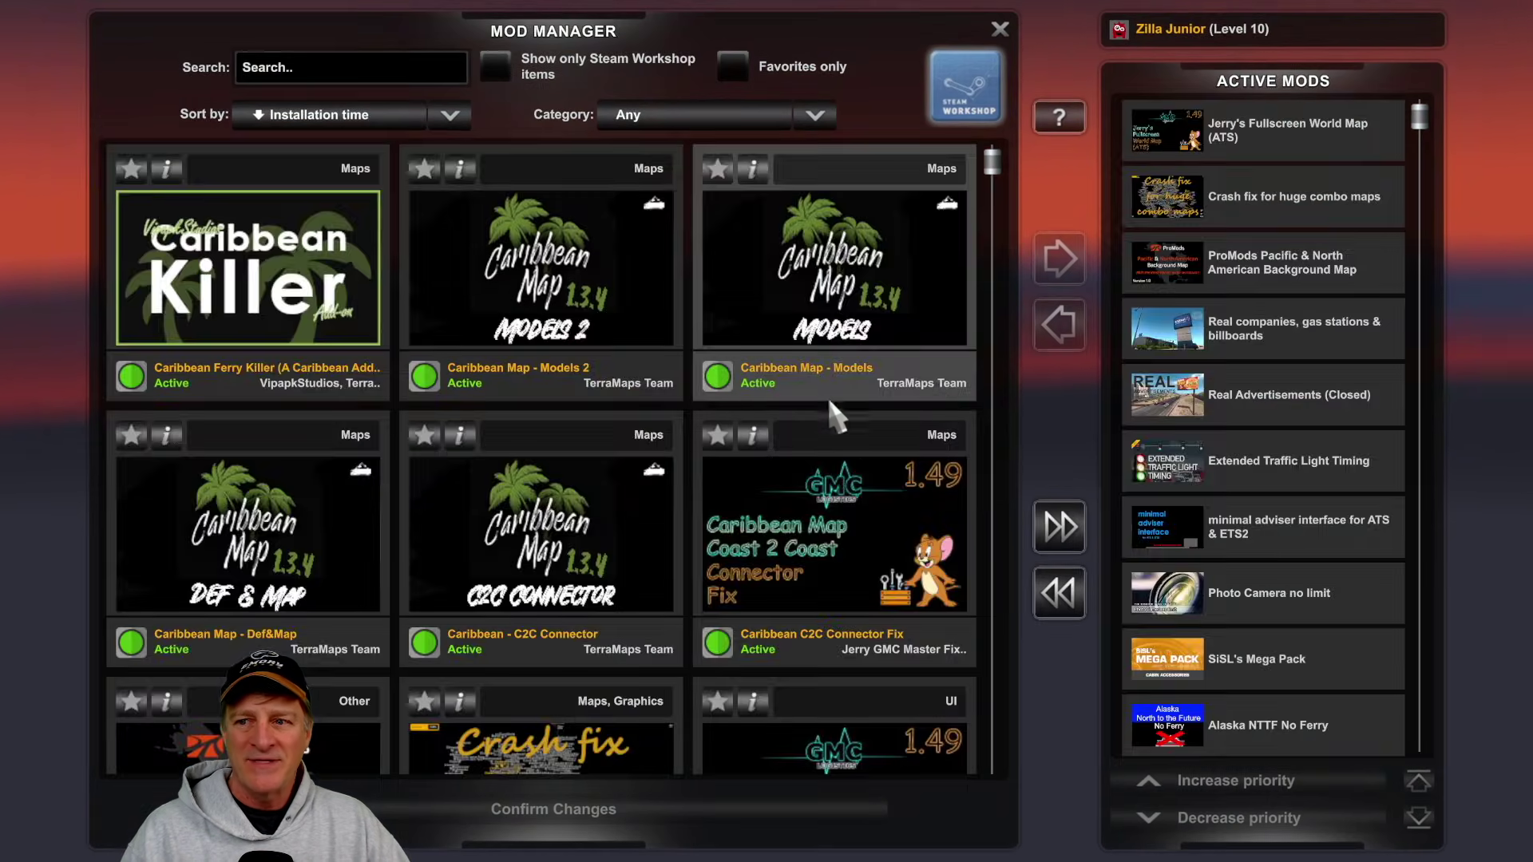
pyautogui.scroll(-2, 797, 386)
pyautogui.scroll(-12, 799, 386)
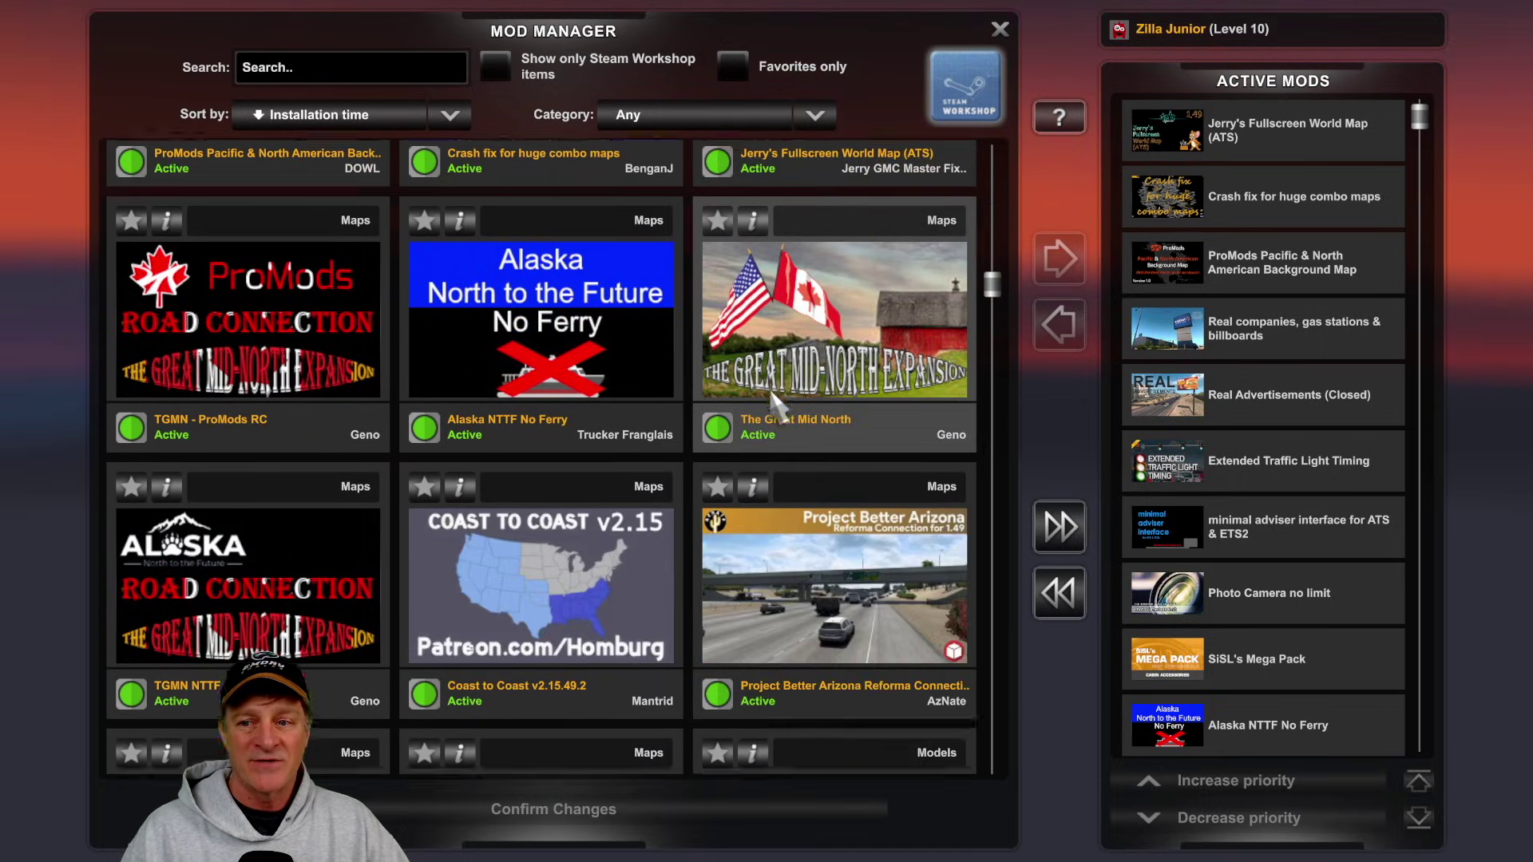
pyautogui.scroll(-3, 777, 409)
pyautogui.scroll(-2, 775, 403)
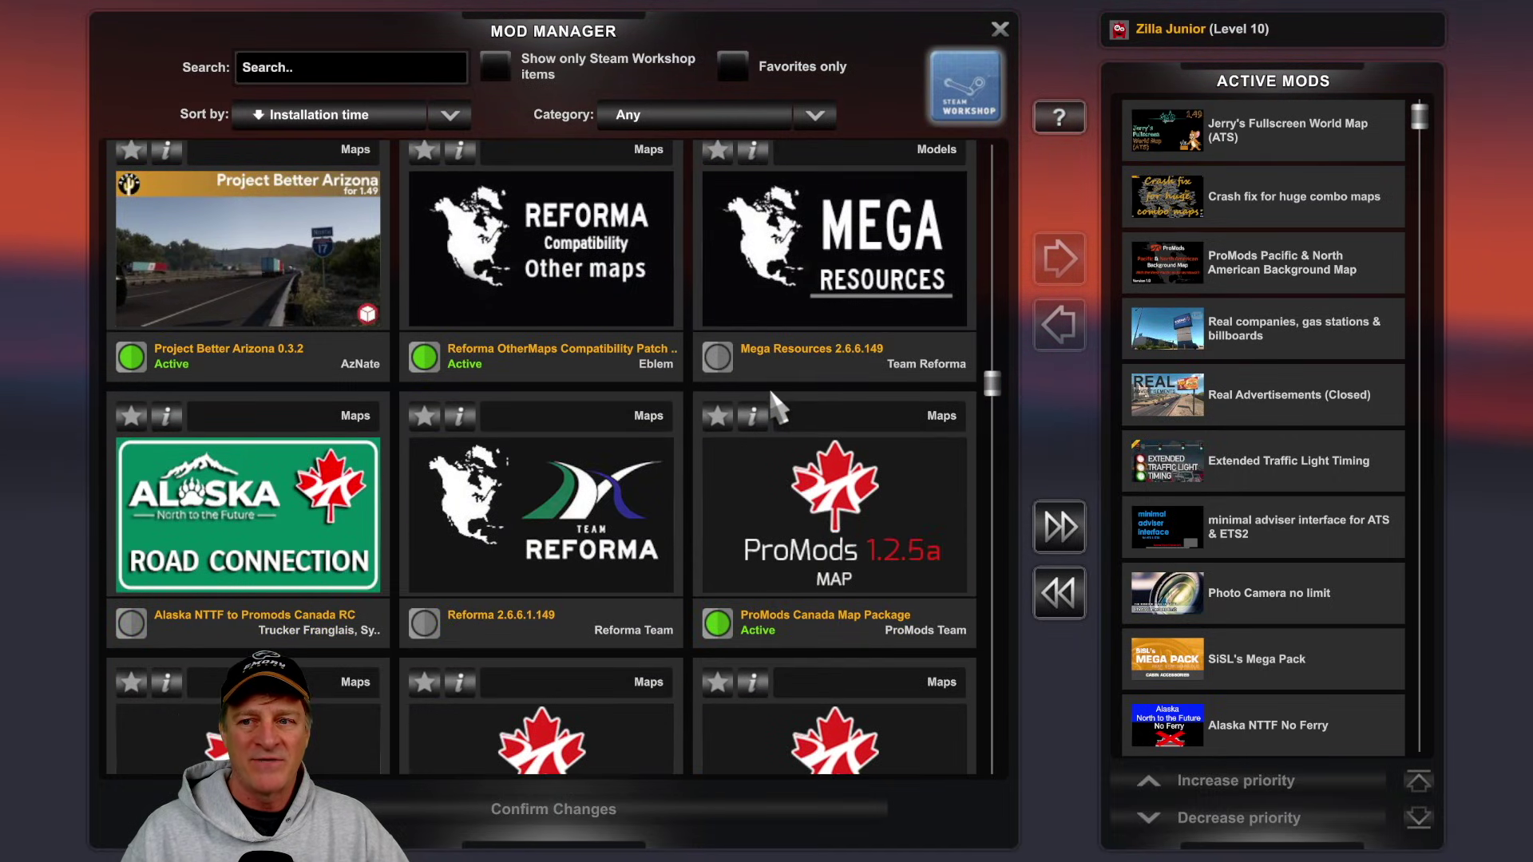
pyautogui.scroll(1, 779, 387)
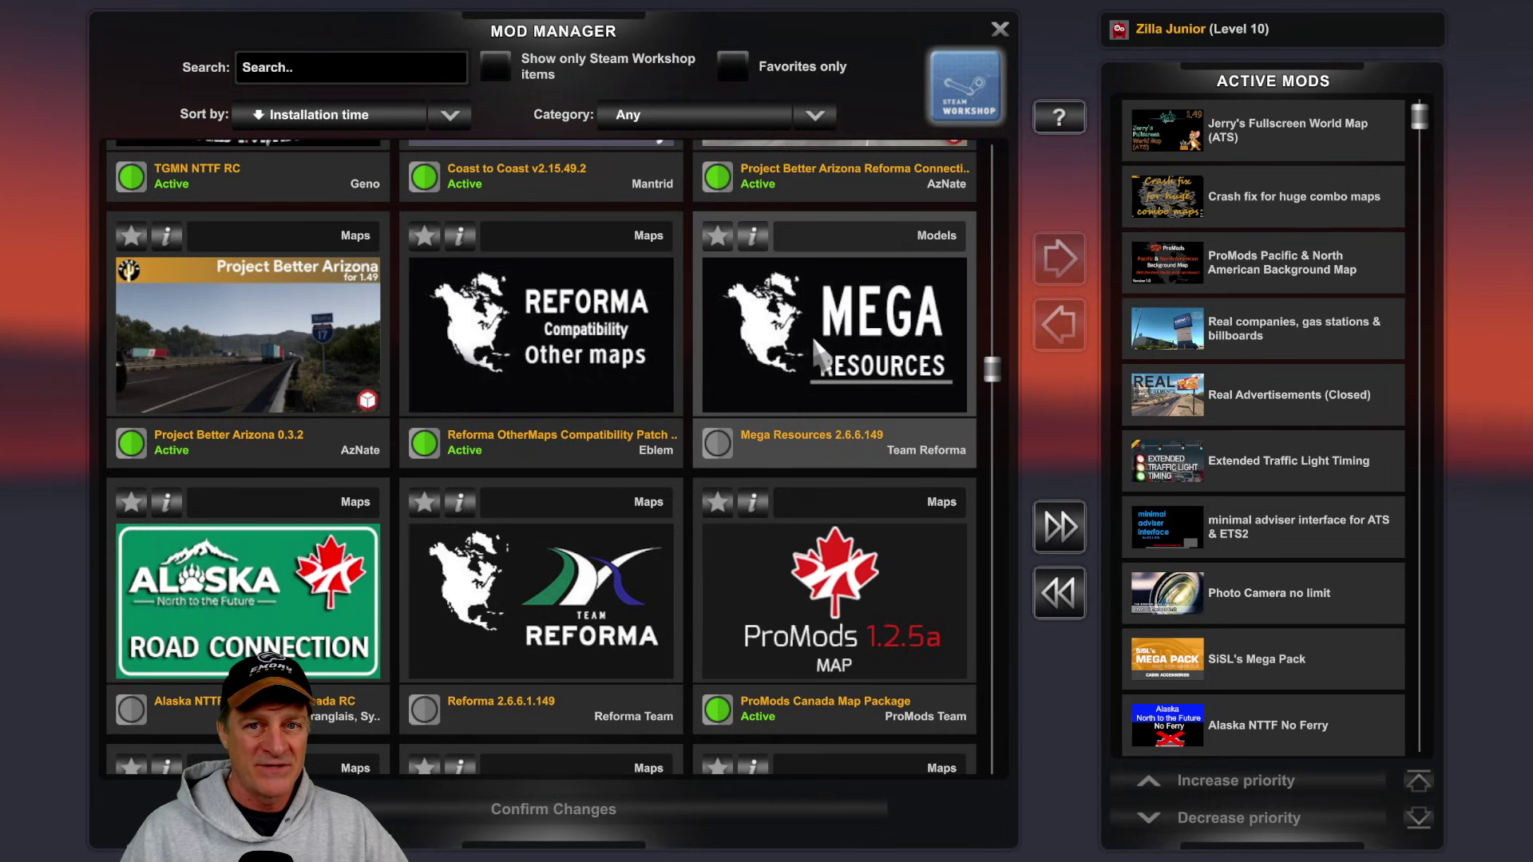
pyautogui.click(845, 323)
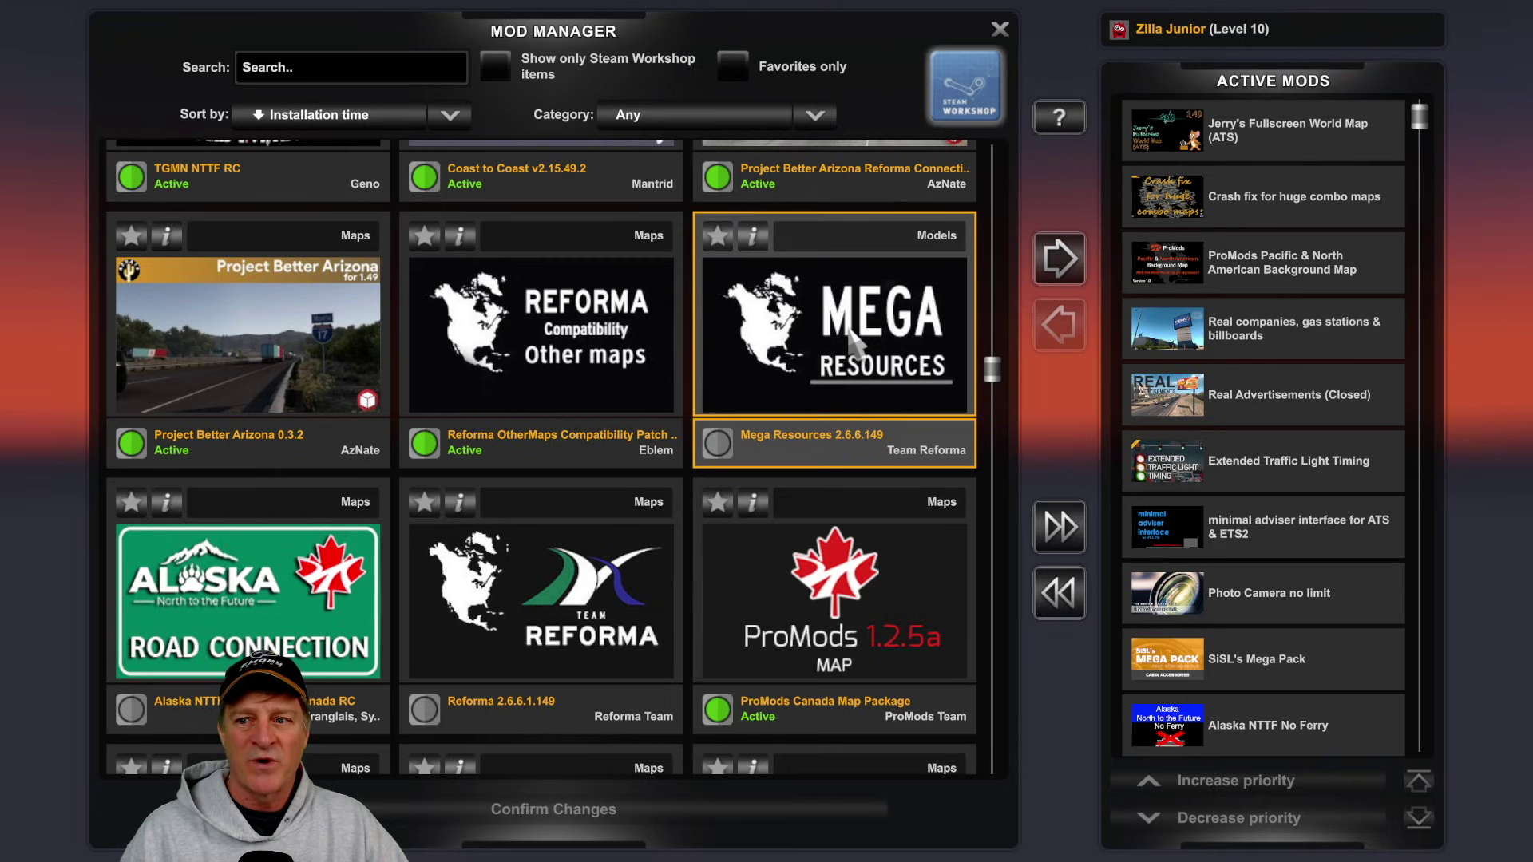
pyautogui.click(553, 637)
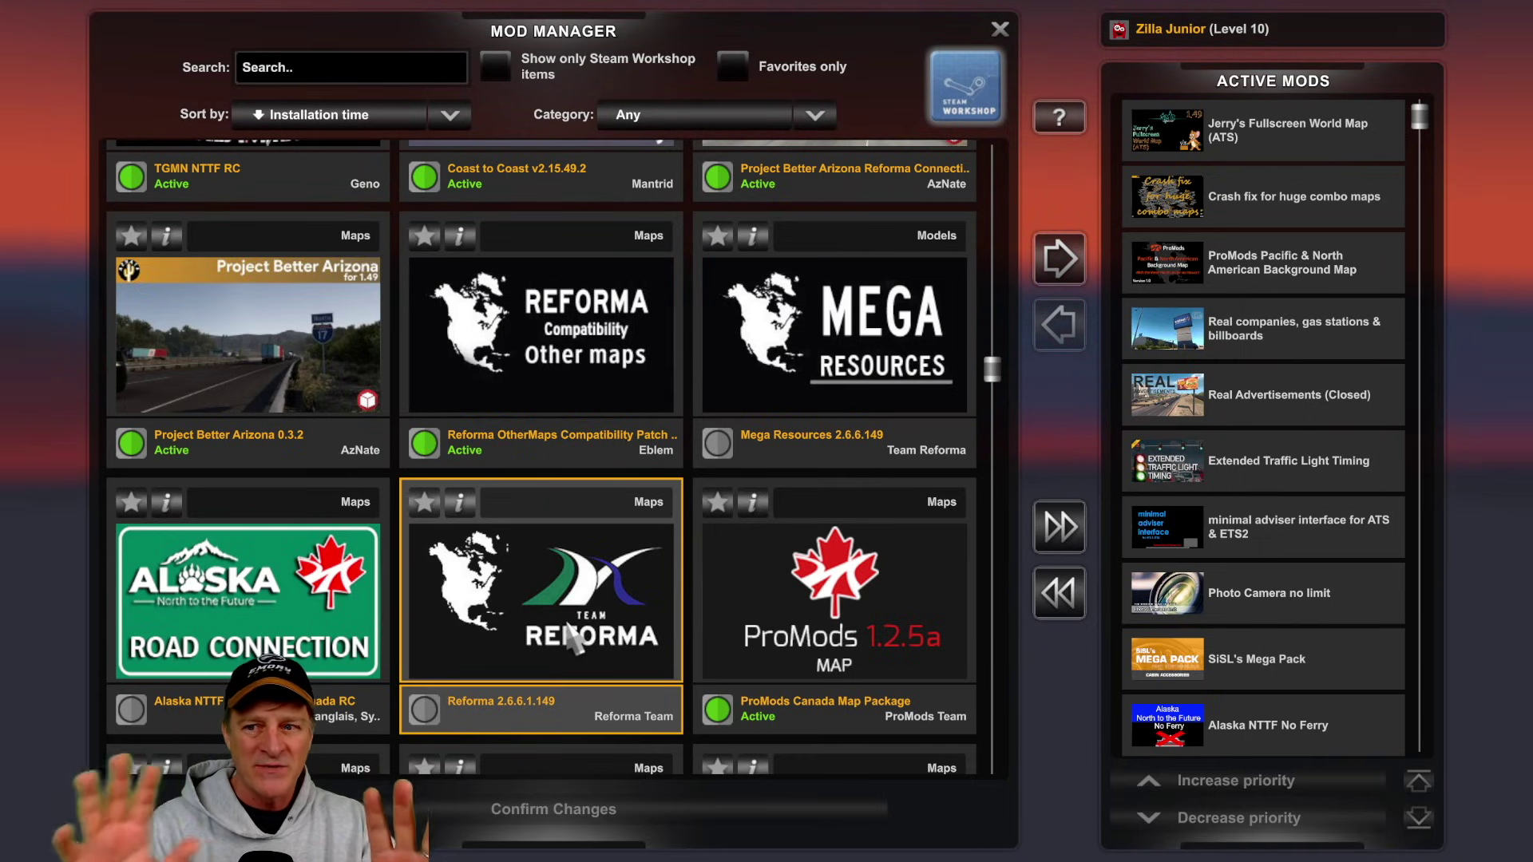
pyautogui.click(808, 342)
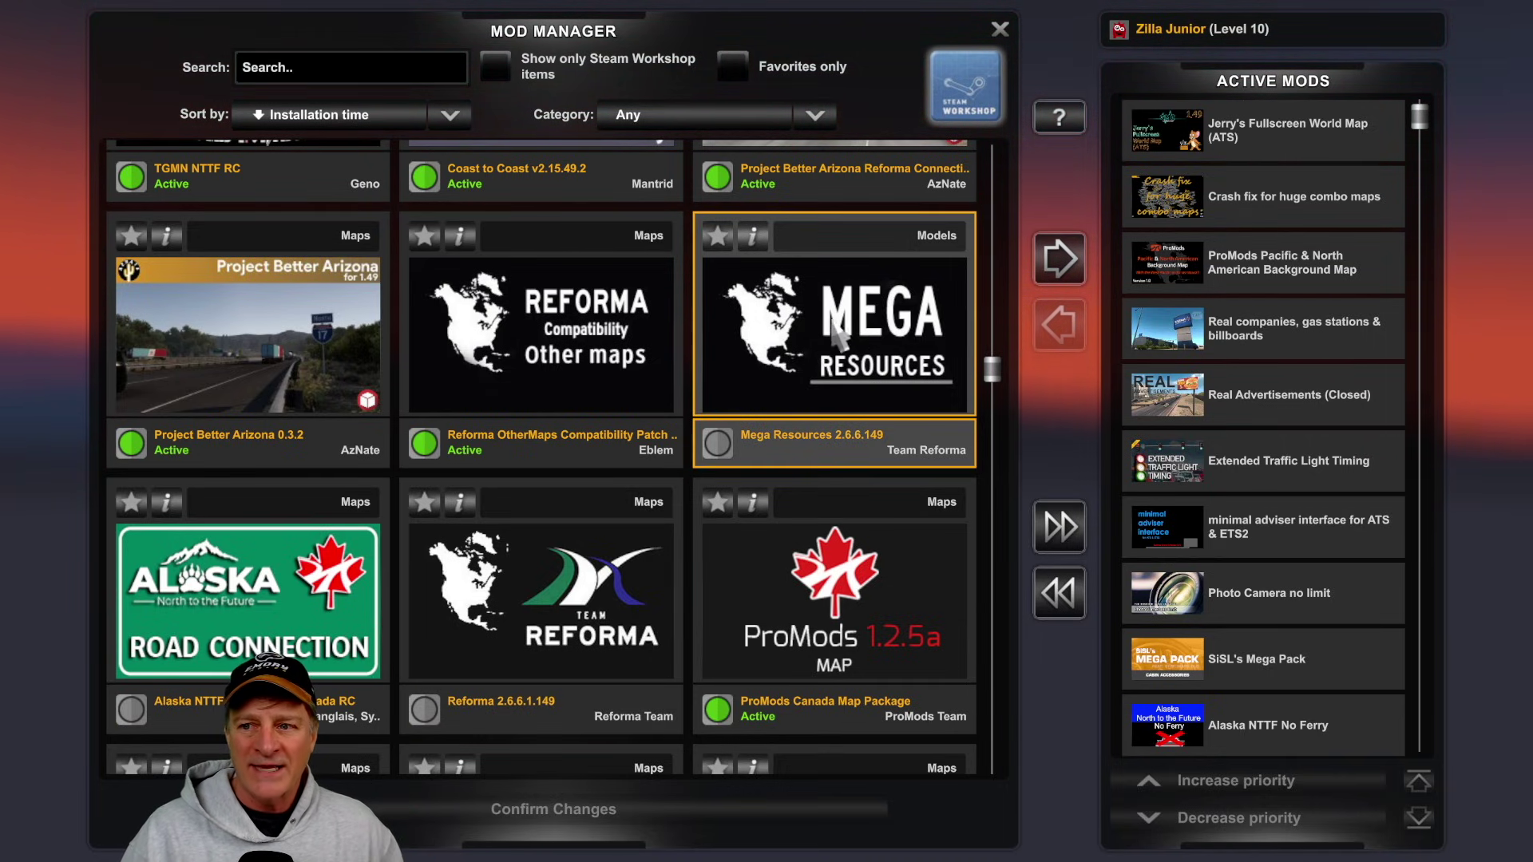
pyautogui.click(1063, 261)
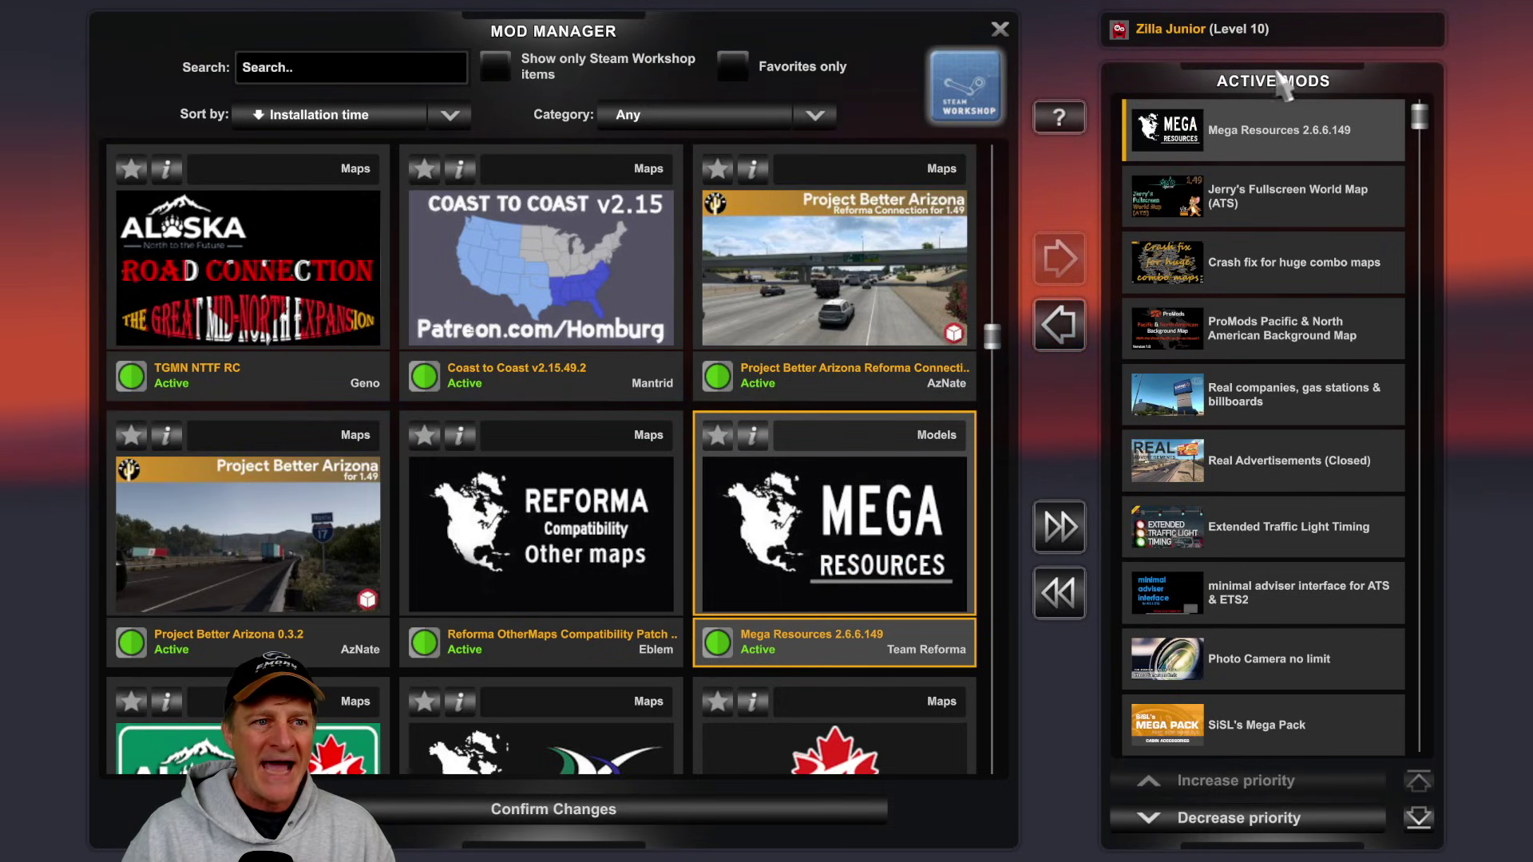
# Add the Reforma 2.6.6.1.149 map to the active mods above Mega Resources.
pyautogui.scroll(-2, 943, 376)
pyautogui.scroll(-1, 947, 379)
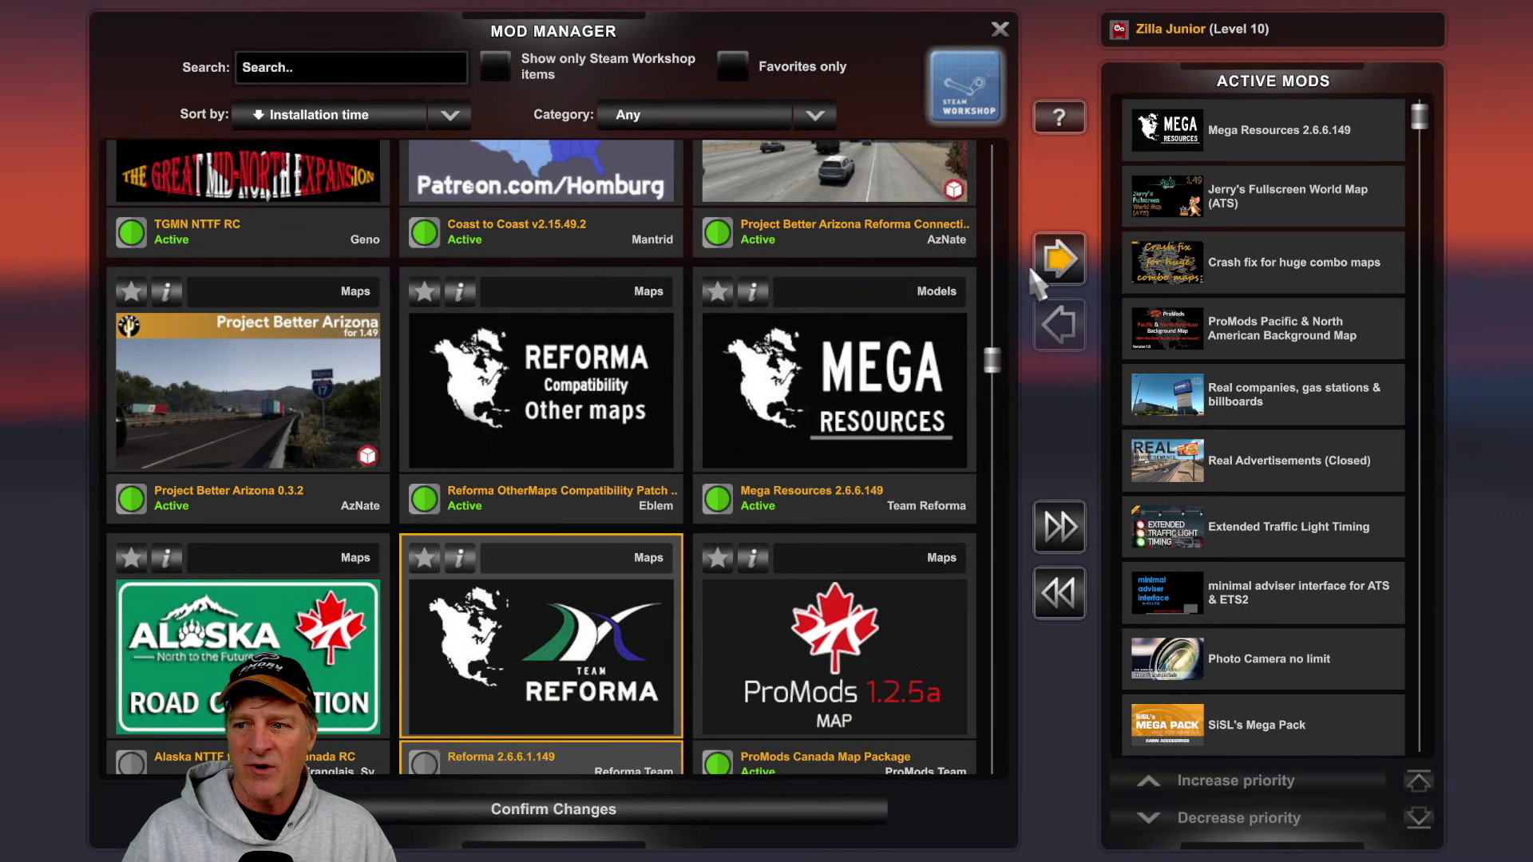
pyautogui.click(1060, 257)
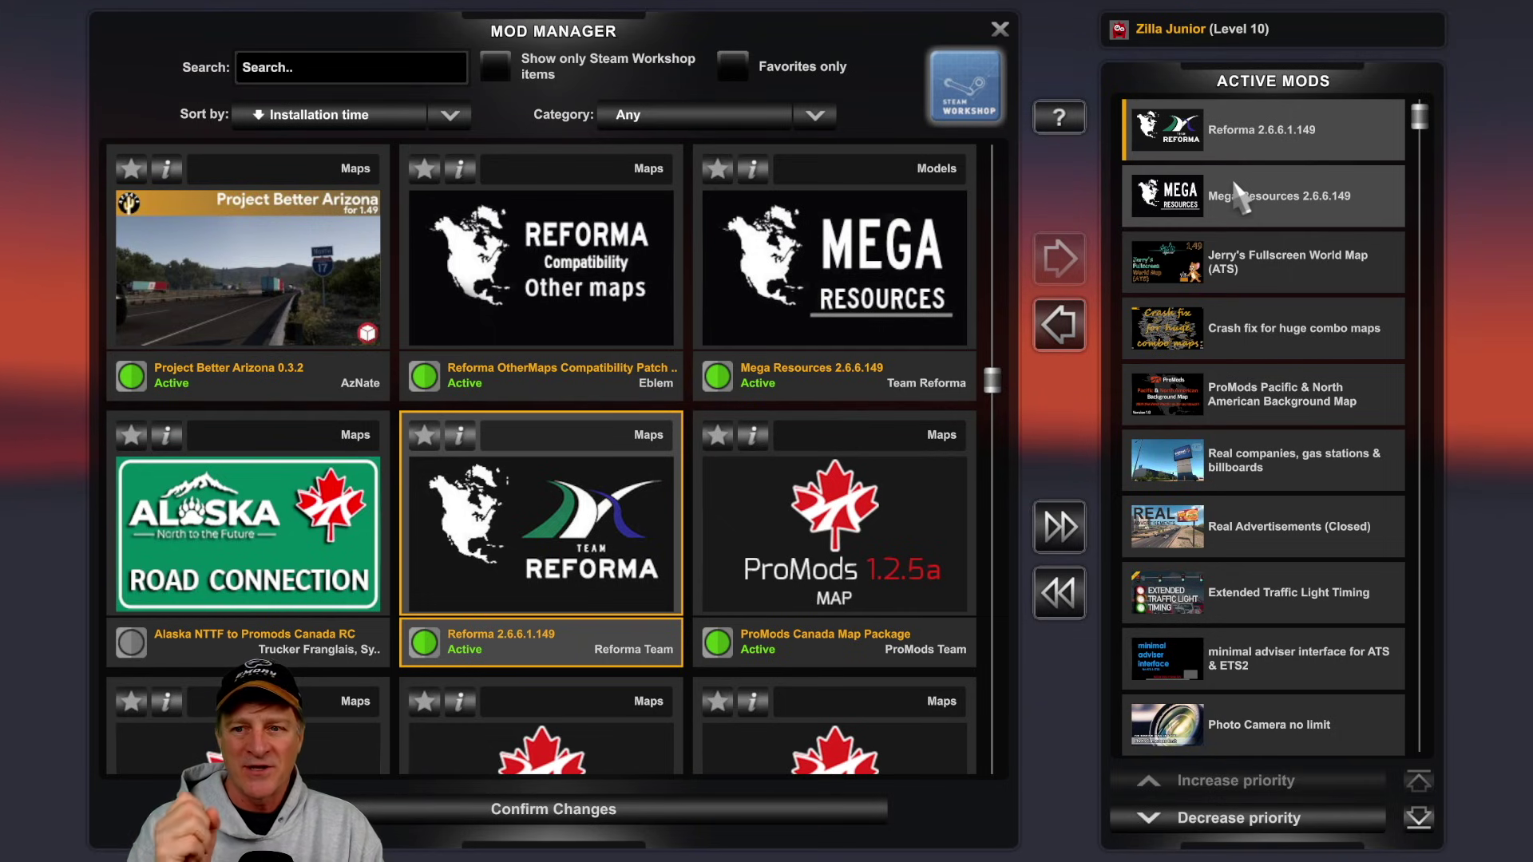
# Review the load order in the active mods list, from the Reforma entries down to the map connection patches.
pyautogui.scroll(2, 859, 495)
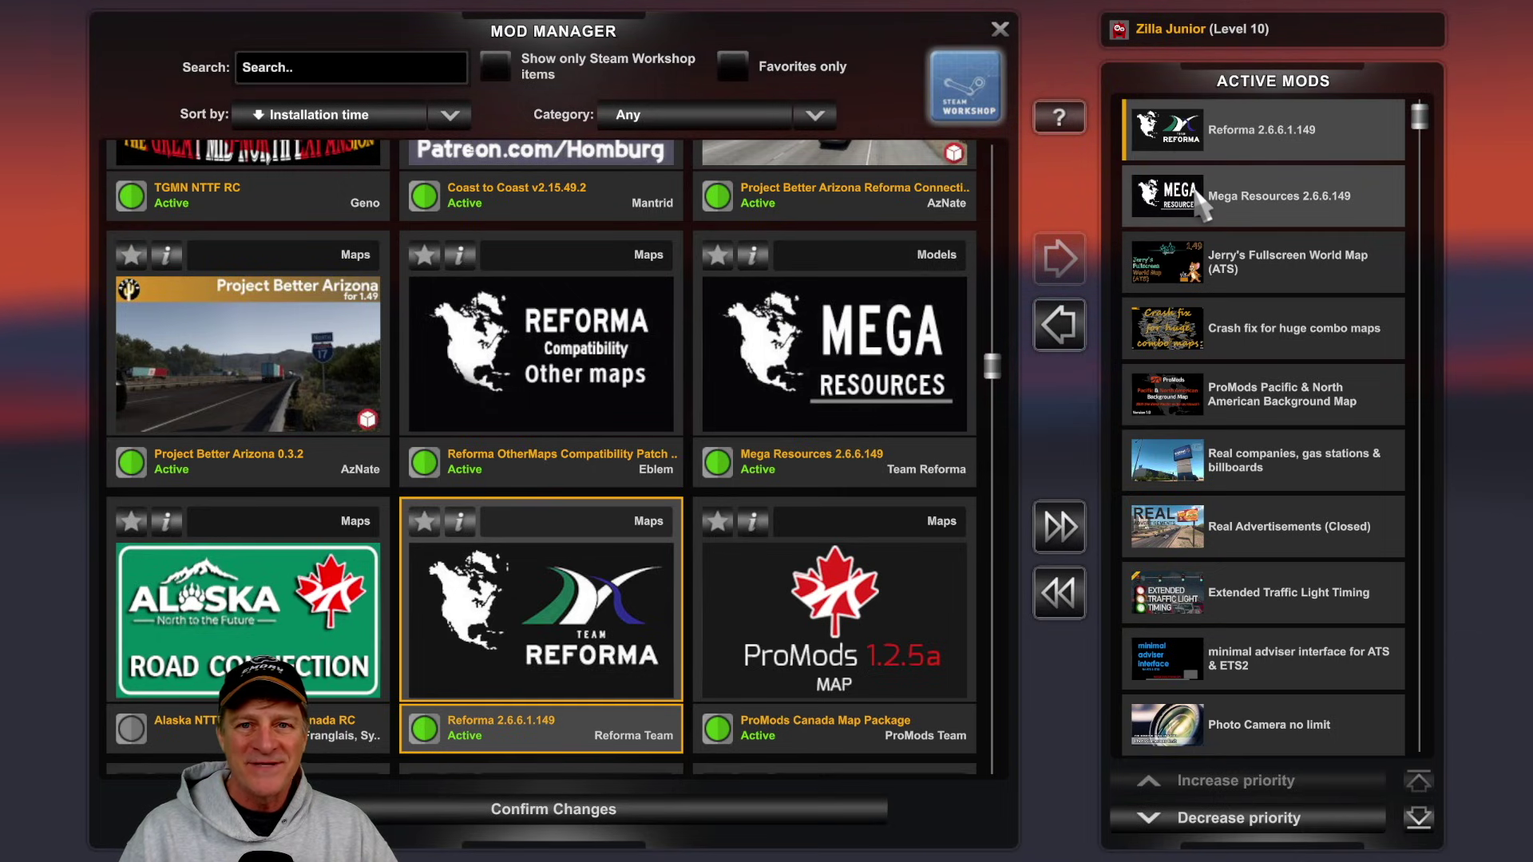
pyautogui.scroll(-5, 1196, 194)
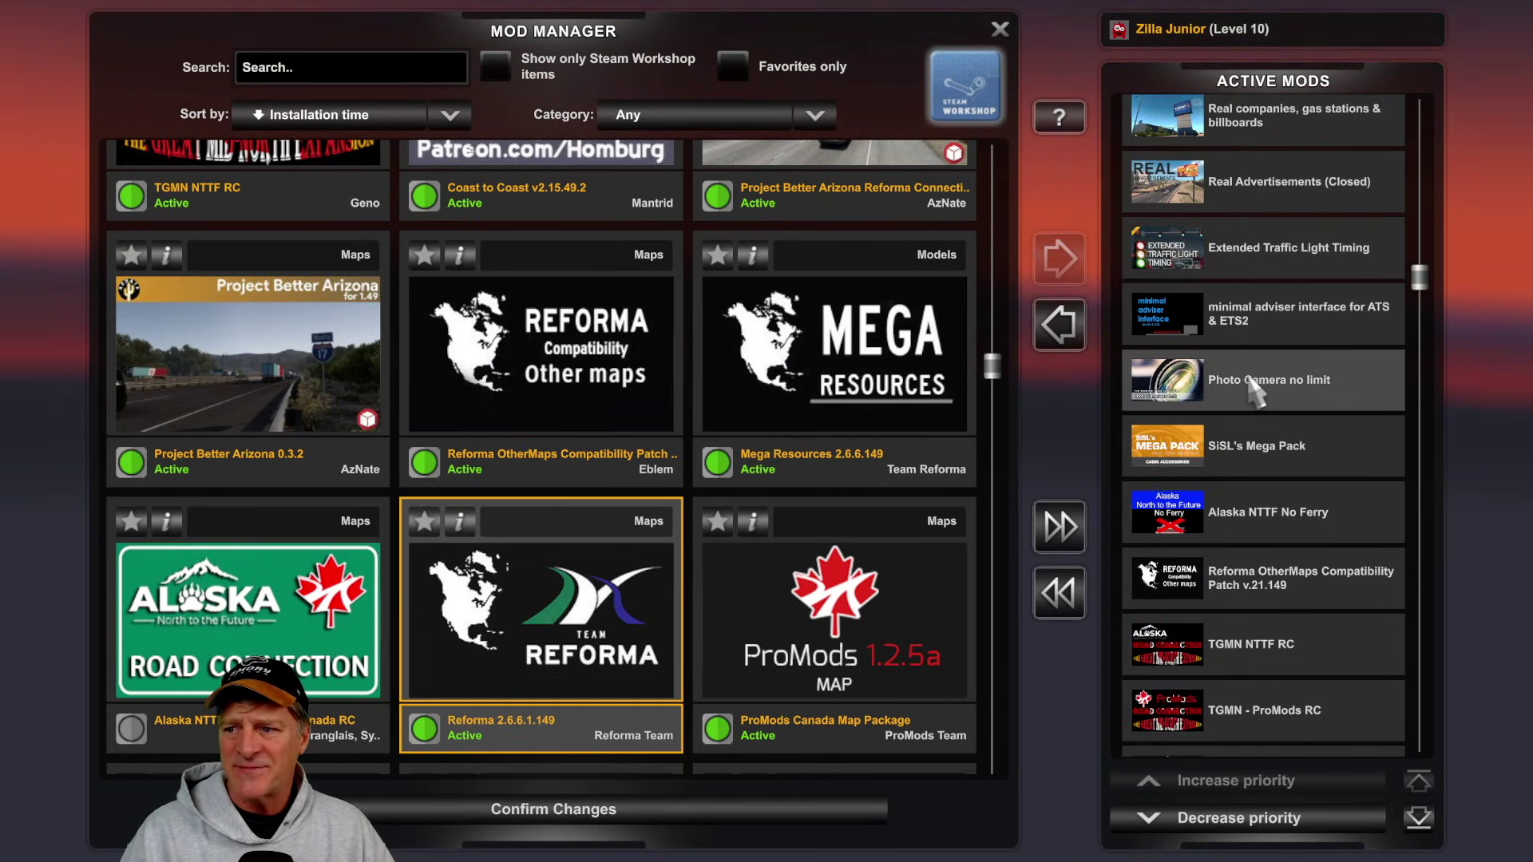
pyautogui.scroll(-1, 1268, 335)
pyautogui.scroll(2, 1269, 320)
pyautogui.scroll(5, 1269, 319)
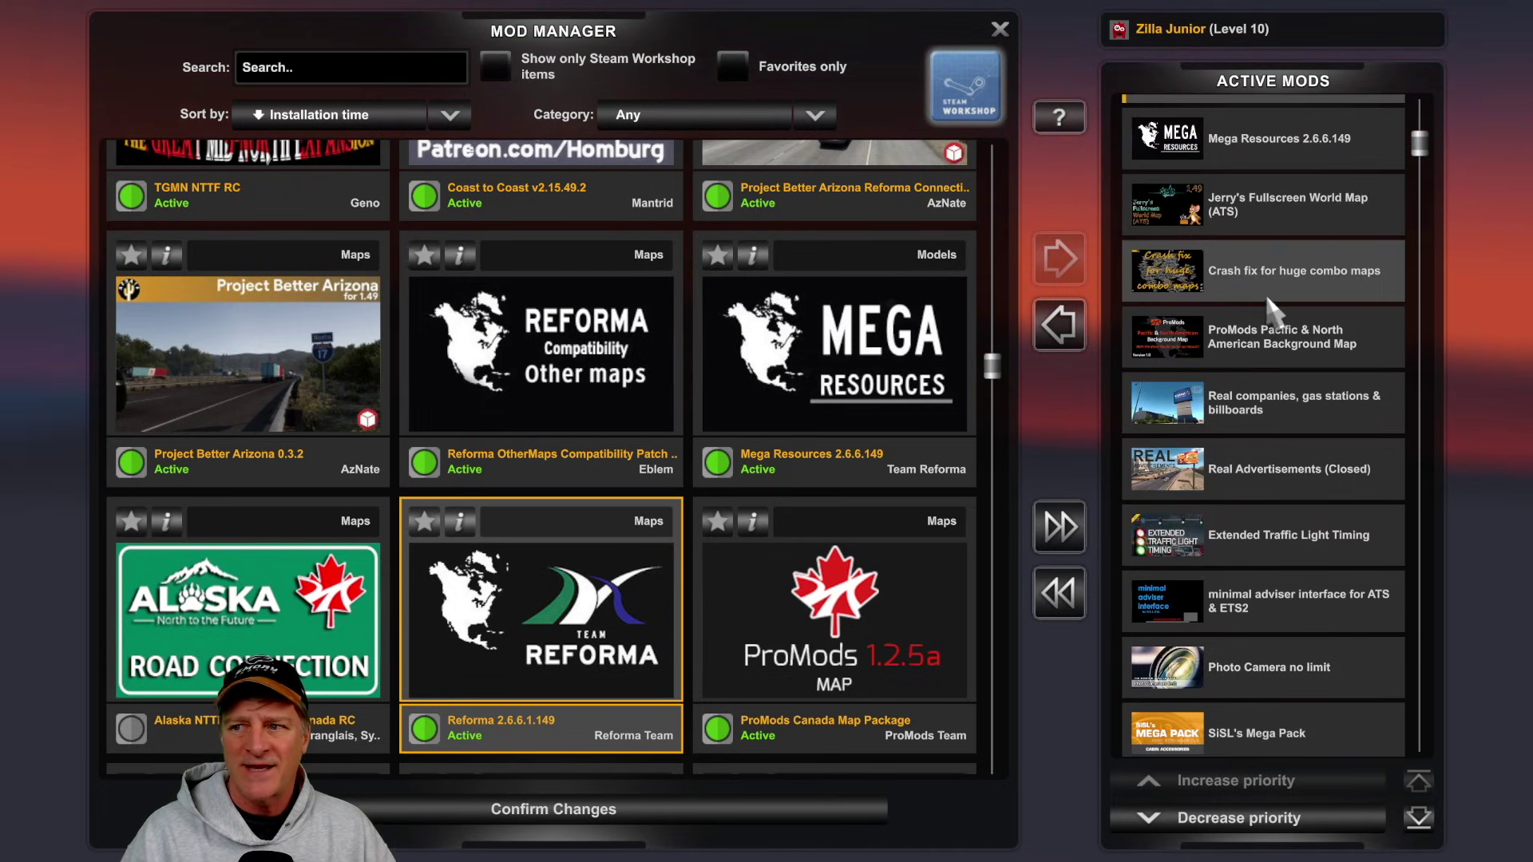